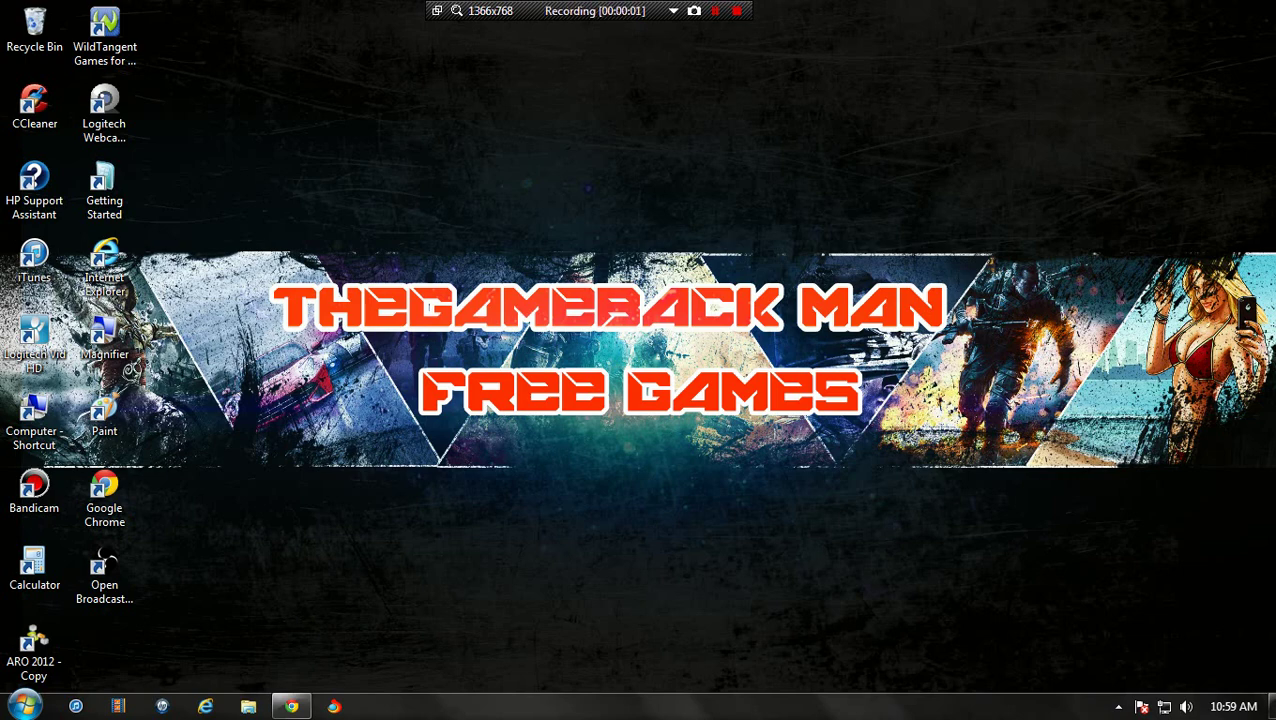
# Empty the Recycle Bin and hide the Bandicam recording bar
pyautogui.rightClick(22, 20)
pyautogui.click(80, 48)
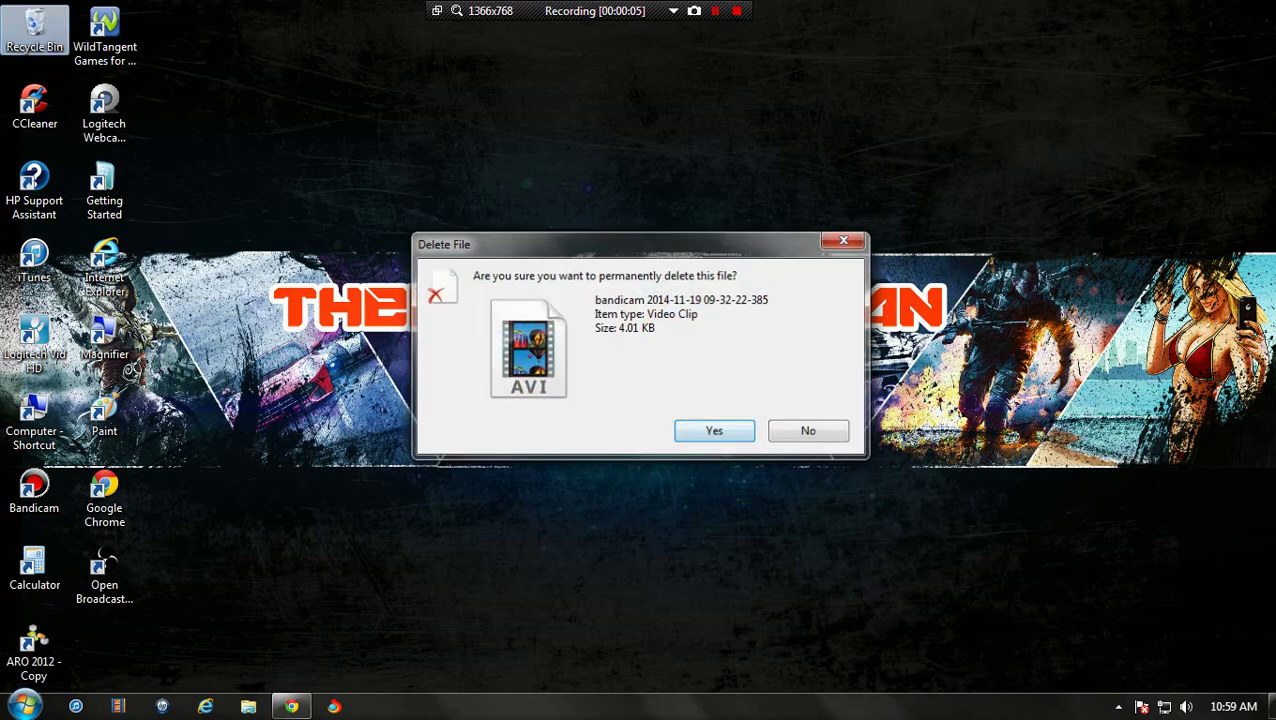
pyautogui.press('Return')
pyautogui.click(673, 10)
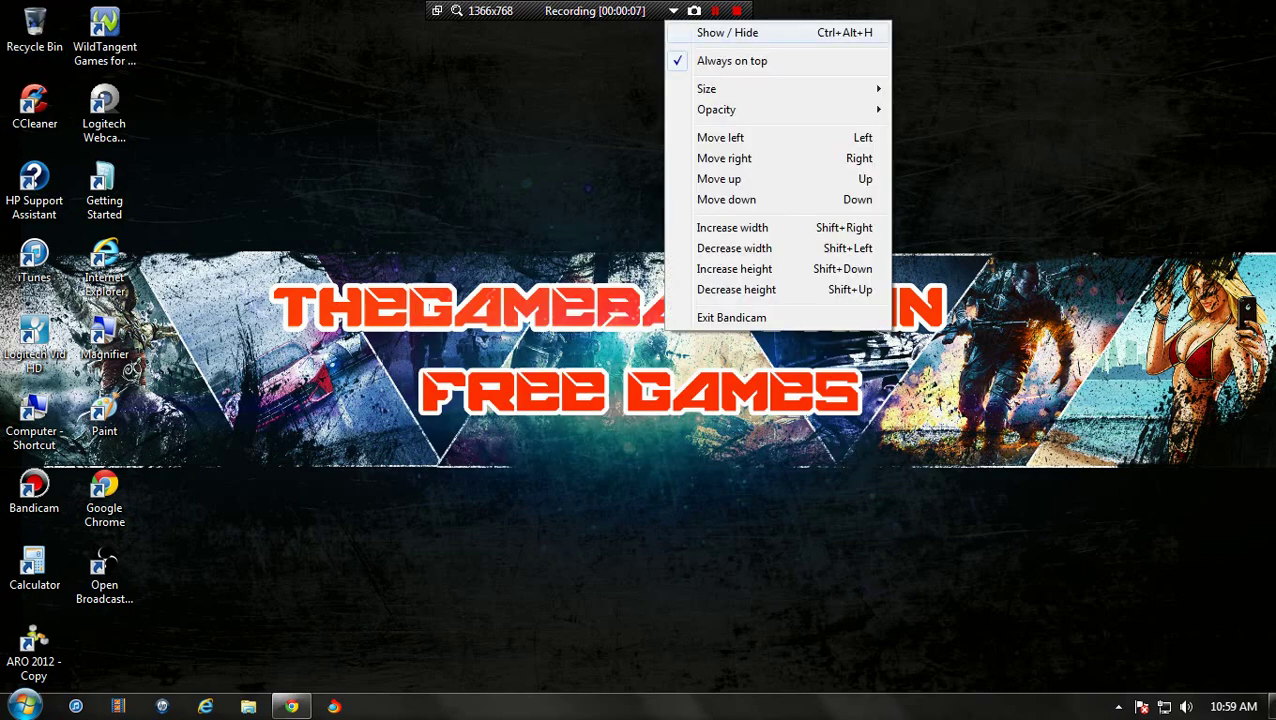
pyautogui.click(735, 32)
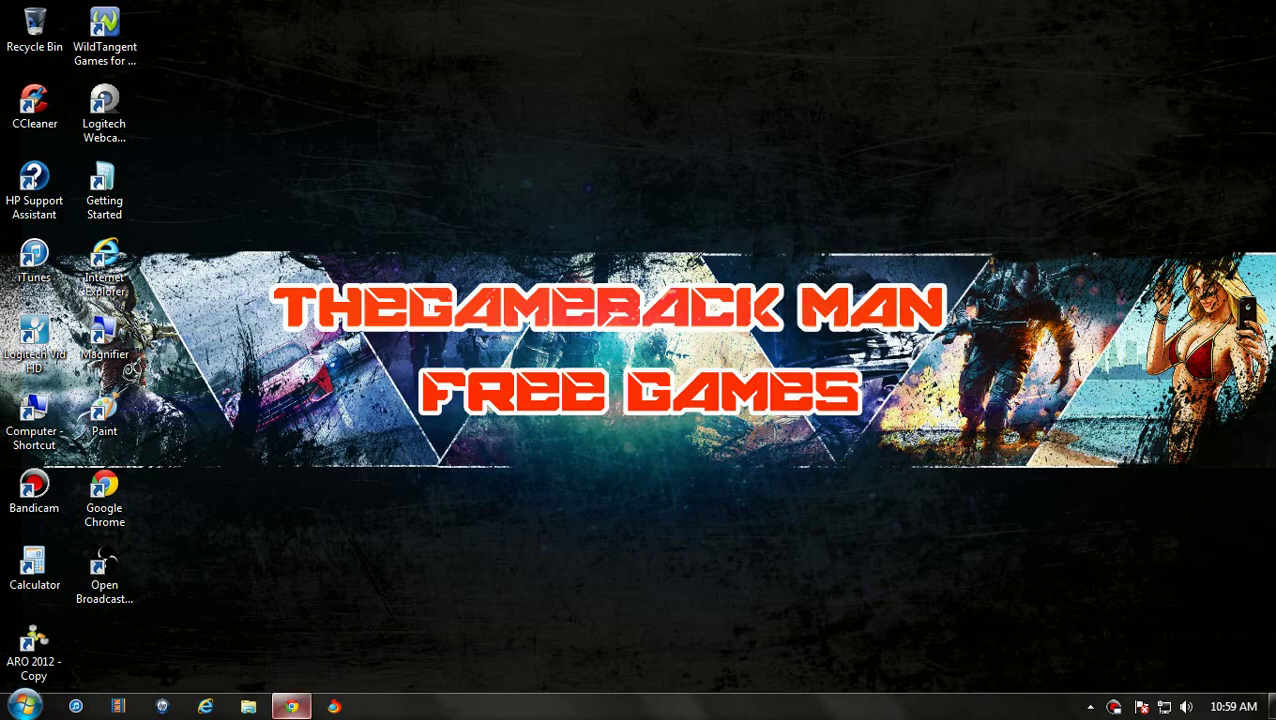
# Switch to Chrome and check the progress of the Call Of Duty Black Ops 2.zip download on the MEGA page
pyautogui.click(291, 706)
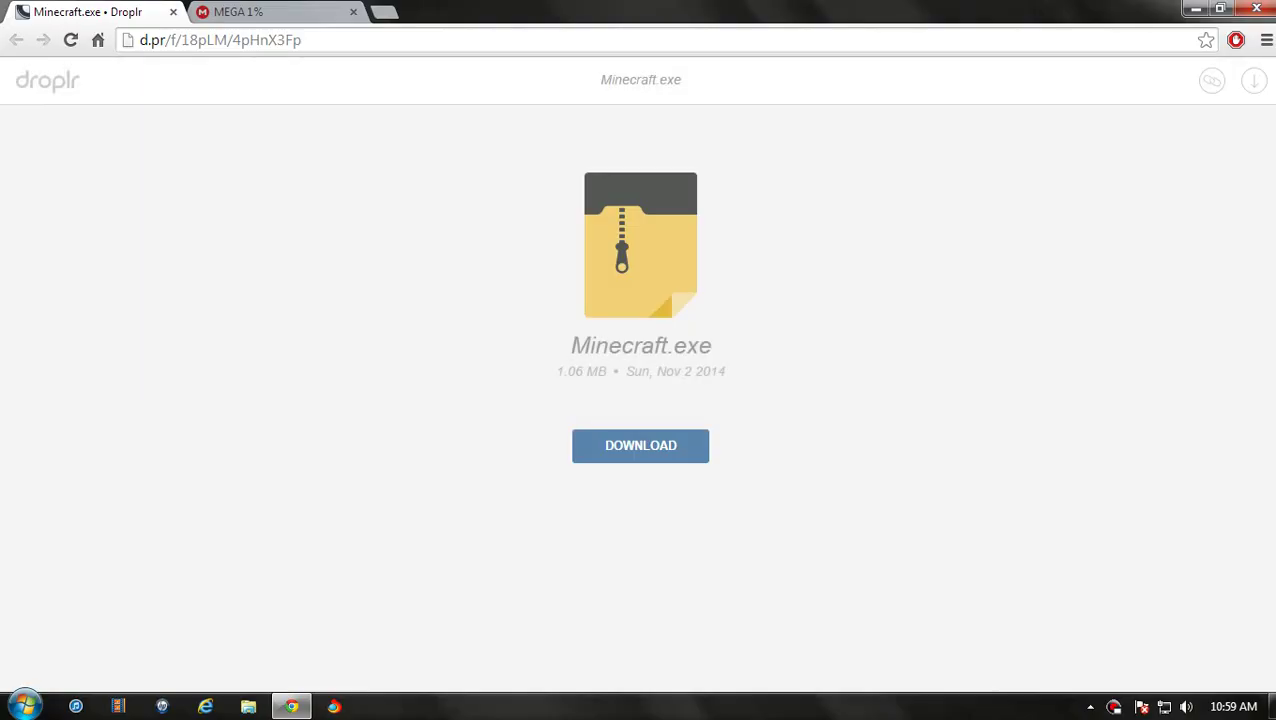
pyautogui.click(266, 11)
pyautogui.tripleClick(770, 329)
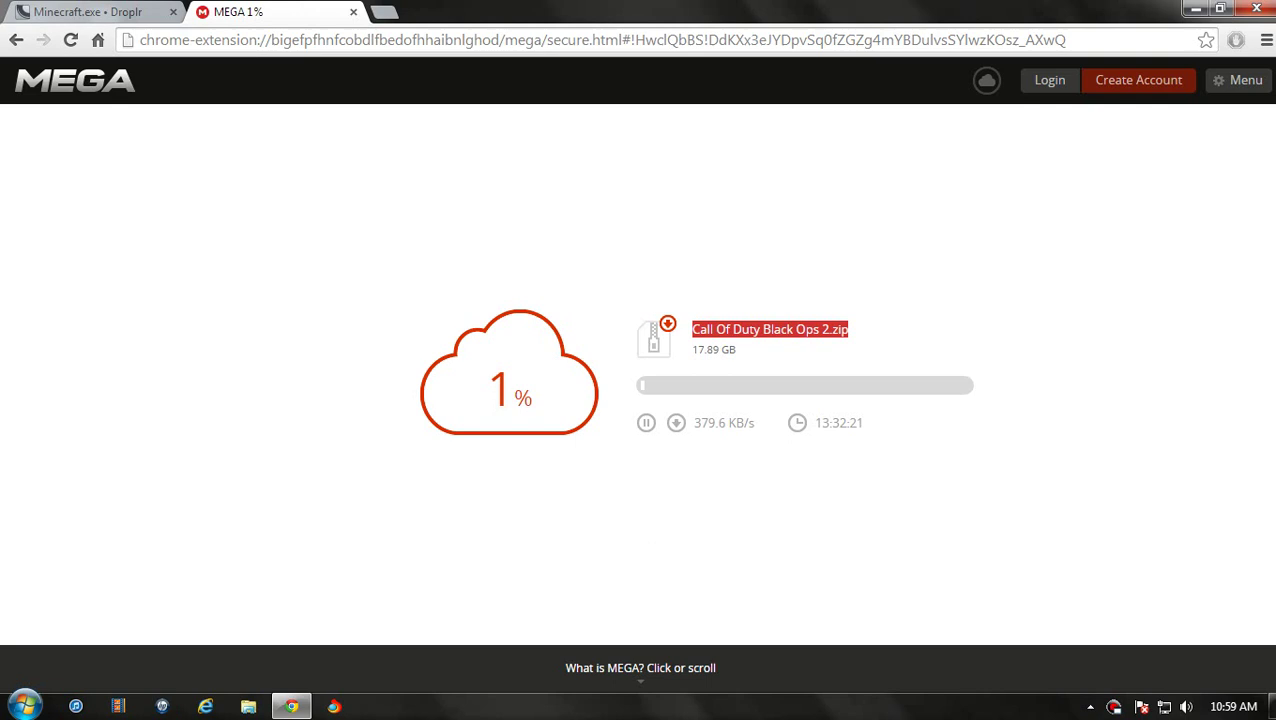
pyautogui.click(770, 329)
pyautogui.tripleClick(770, 329)
pyautogui.click(770, 329)
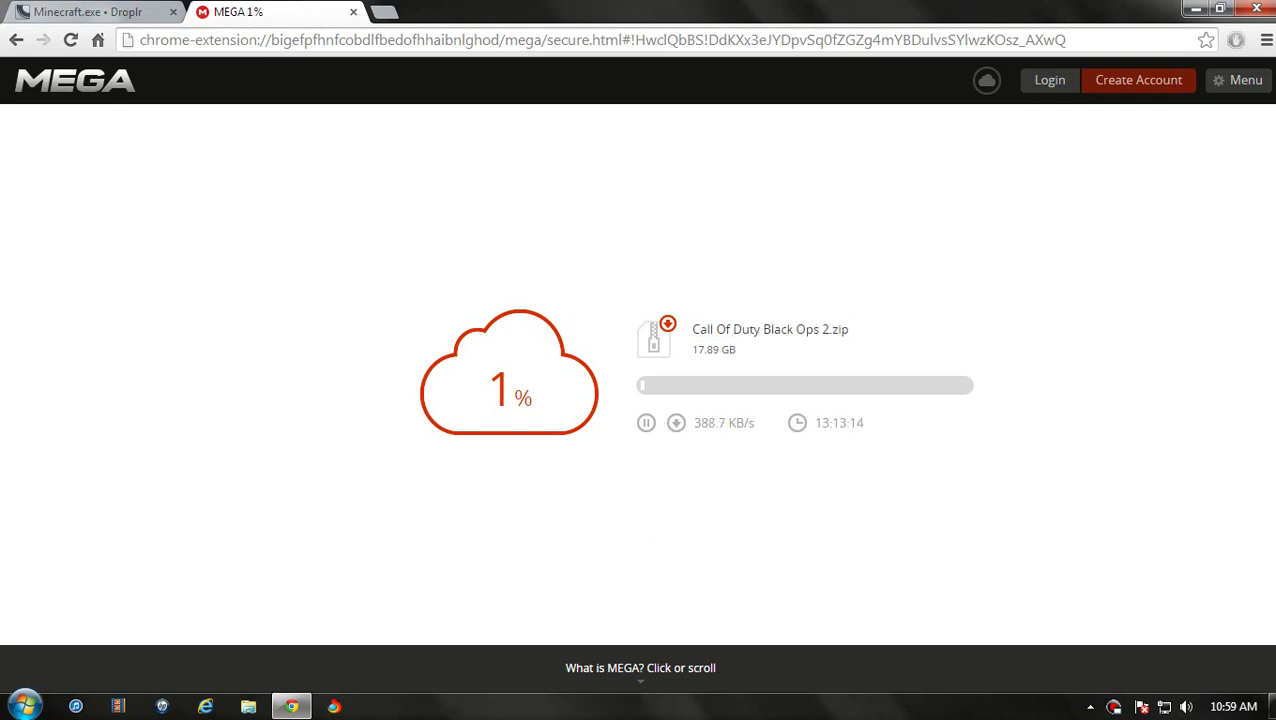
# Download Minecraft.exe from the Droplr page and show the full list of browser downloads
pyautogui.hotkey('ctrl', 'Tab')
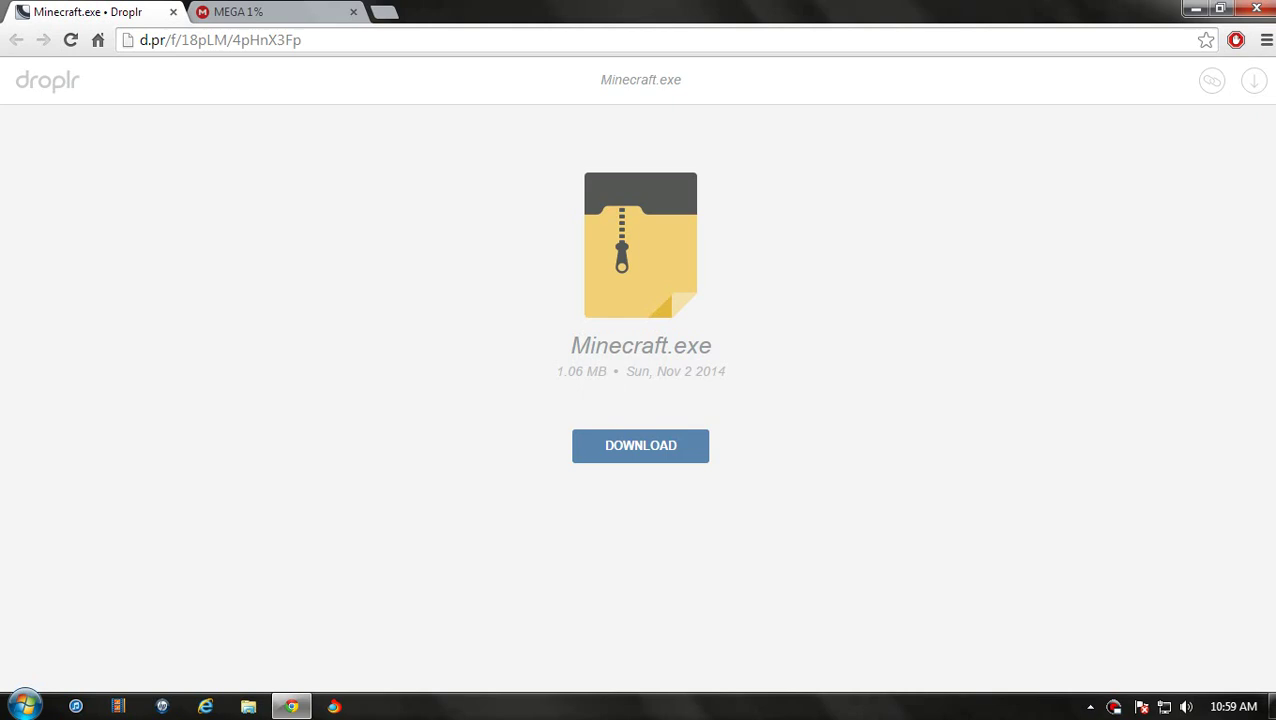
pyautogui.click(640, 445)
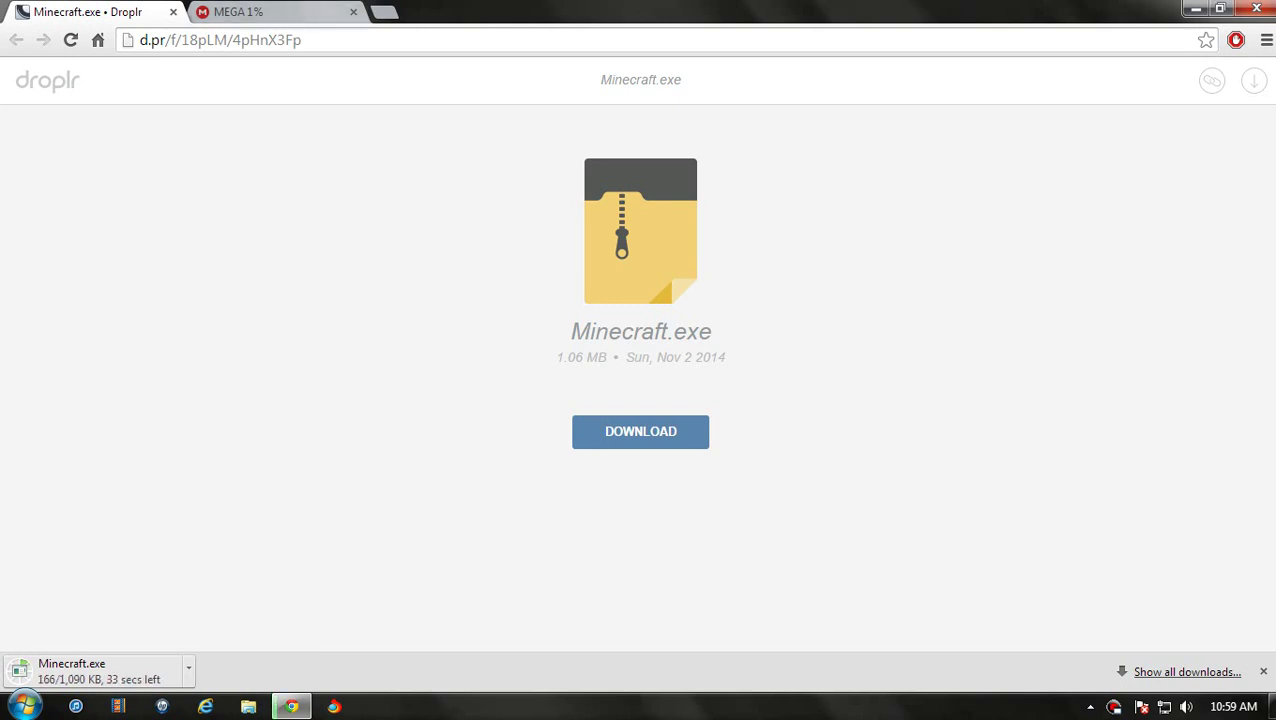
pyautogui.click(1186, 671)
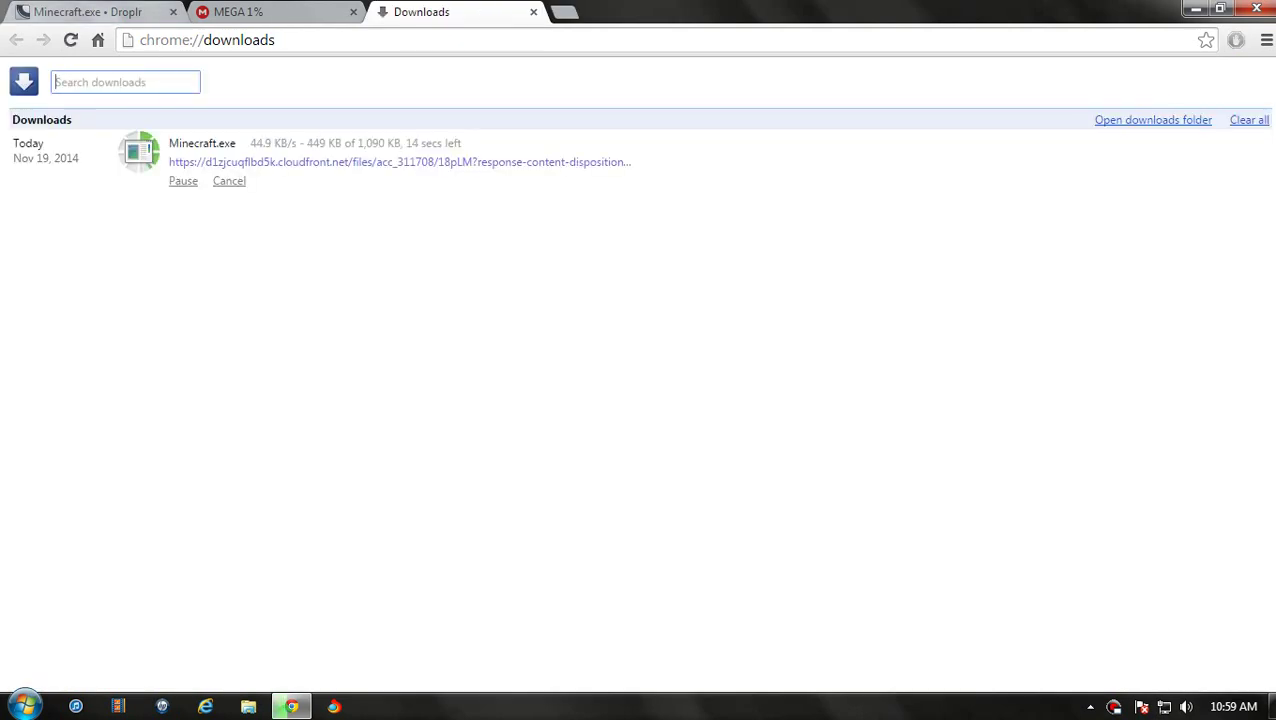
# Close the Droplr page and clear all entries from the downloads list
pyautogui.click(150, 12)
pyautogui.click(173, 12)
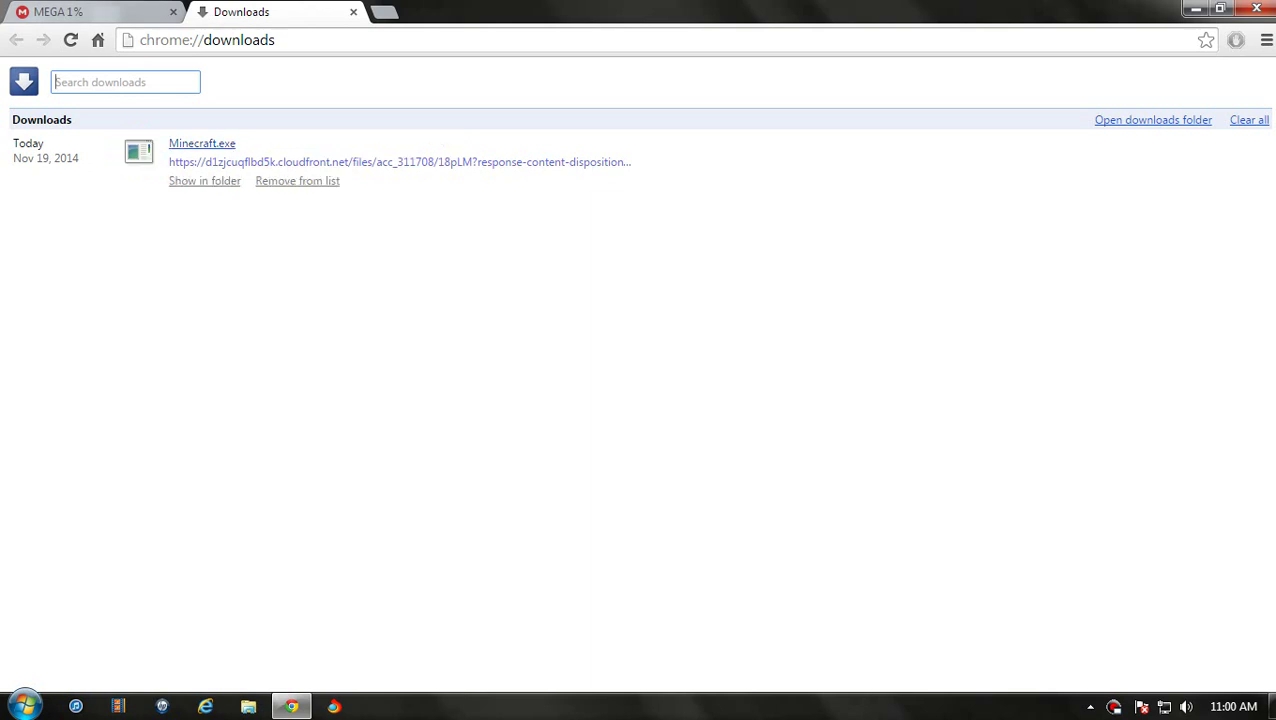
pyautogui.click(1248, 119)
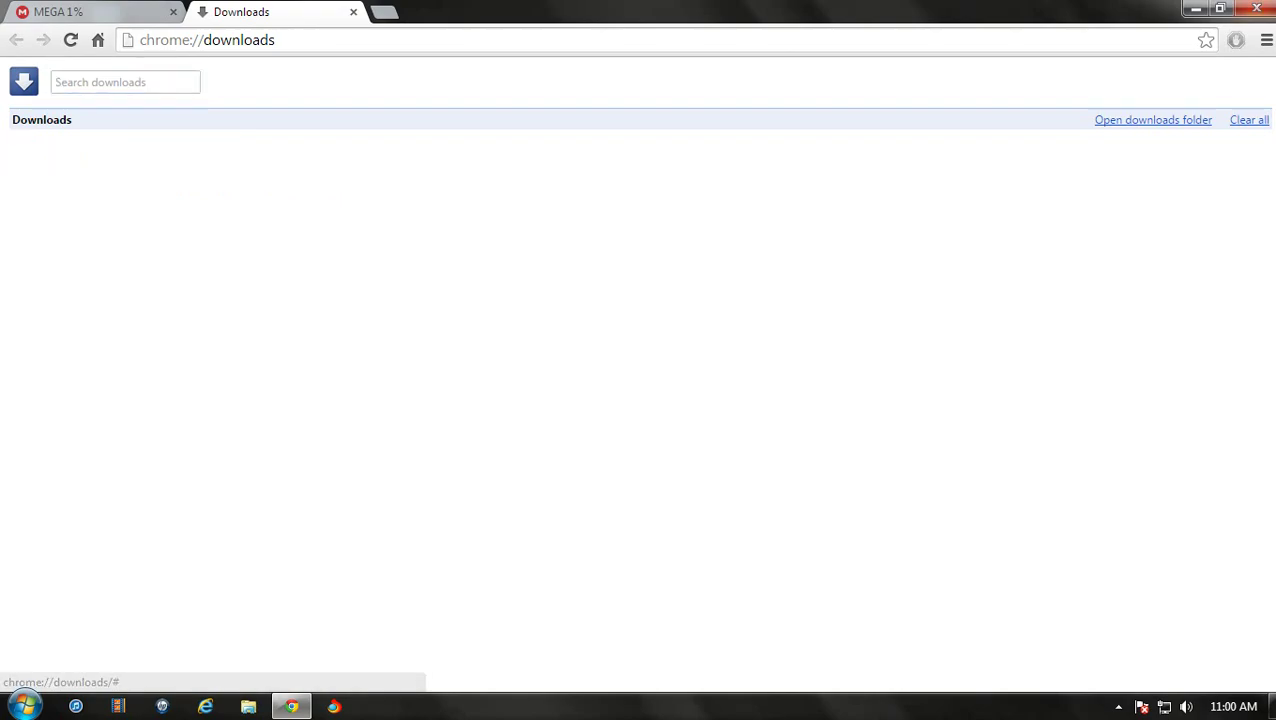
# Minimize Chrome, open the Downloads folder in Windows Explorer and select the Minecraft application
pyautogui.click(1196, 9)
pyautogui.click(25, 705)
pyautogui.click(282, 465)
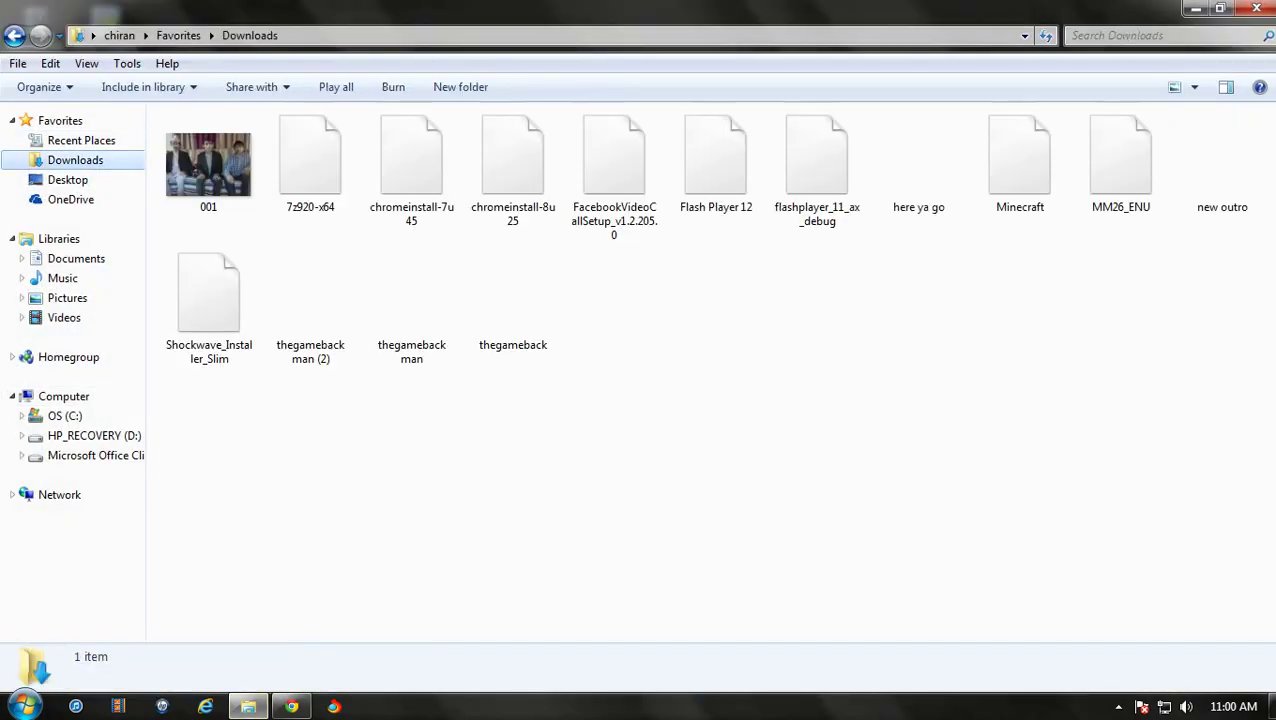
pyautogui.click(1010, 150)
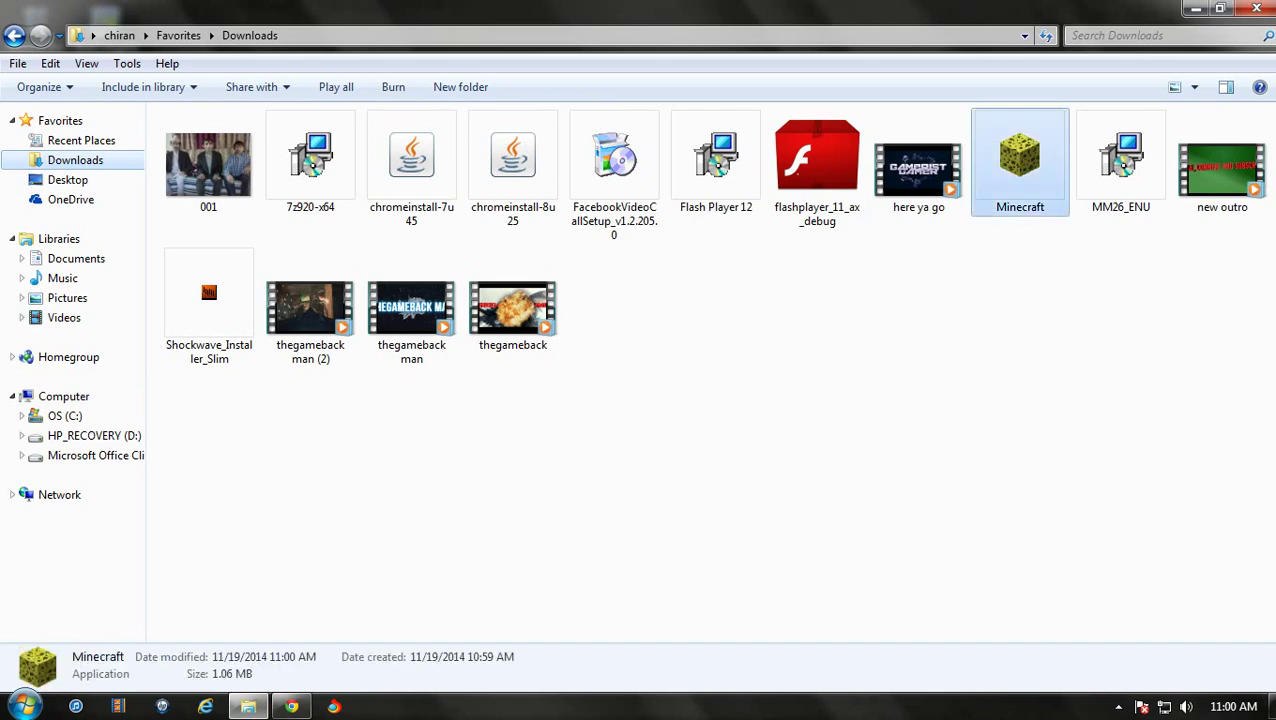
# Set the Minecraft application's compatibility properties to run as an administrator, and close the launcher's update notice
pyautogui.rightClick(1008, 148)
pyautogui.click(1064, 630)
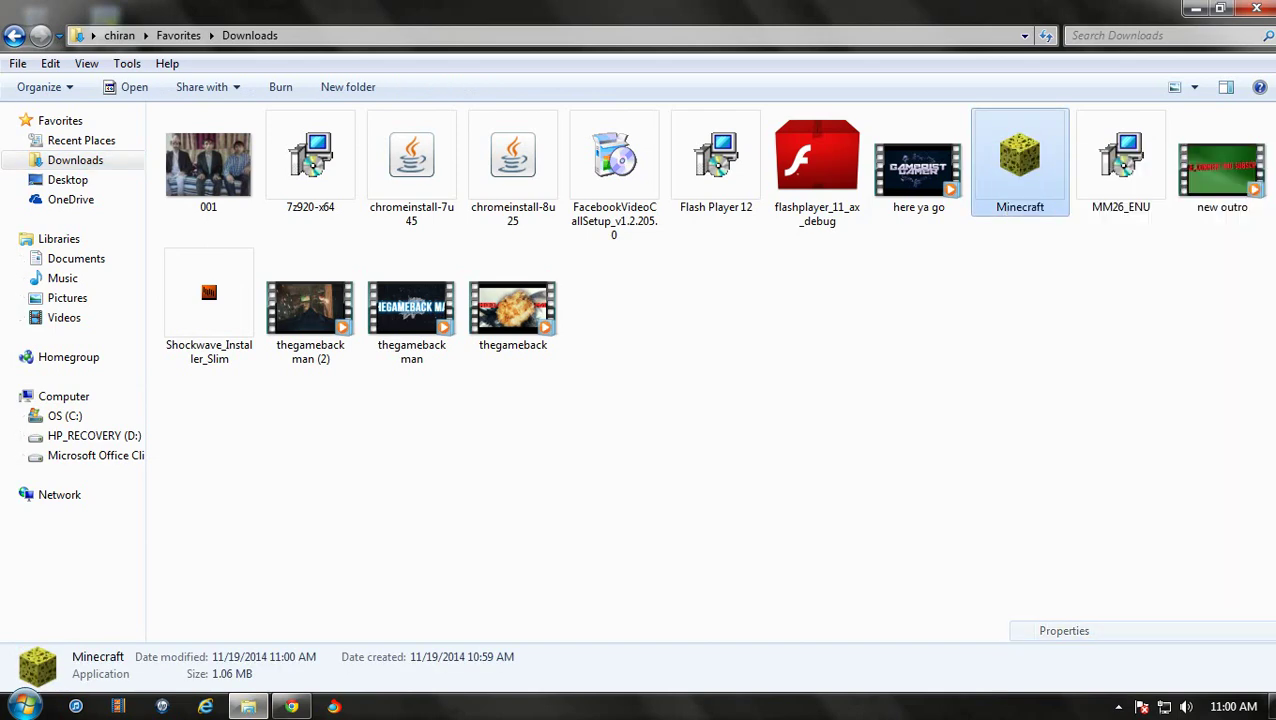
pyautogui.click(1104, 209)
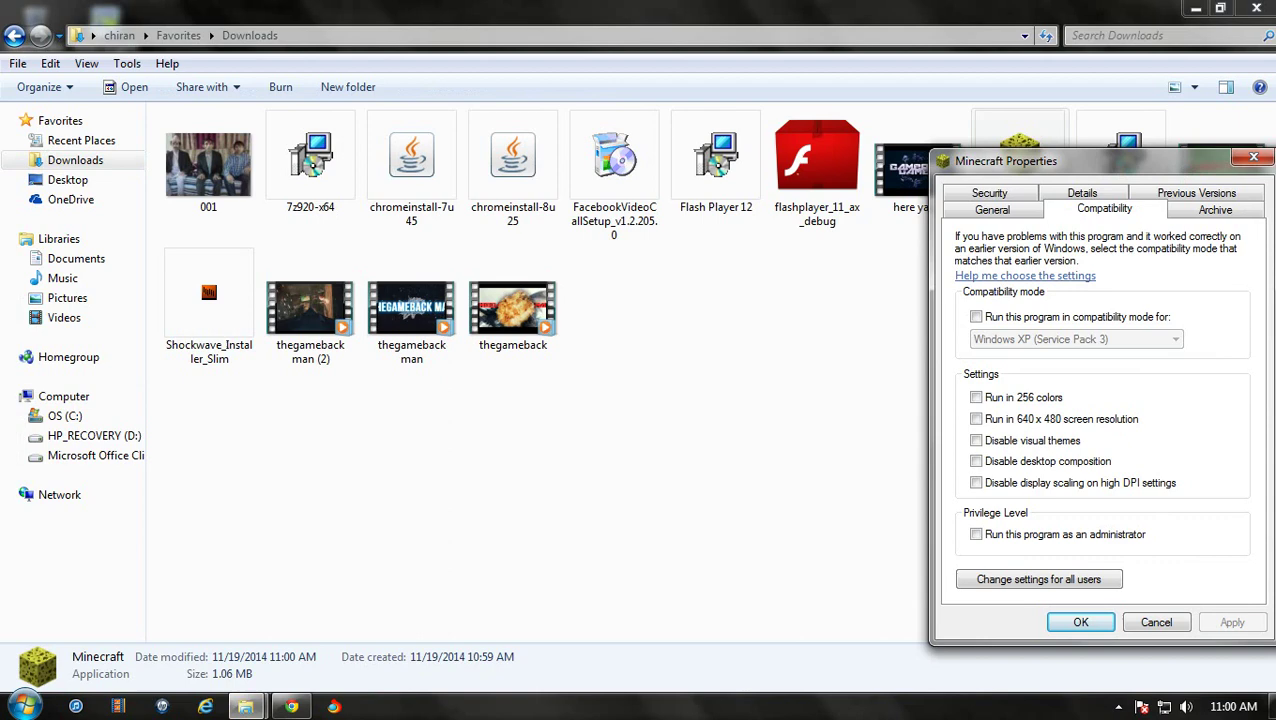
pyautogui.click(976, 534)
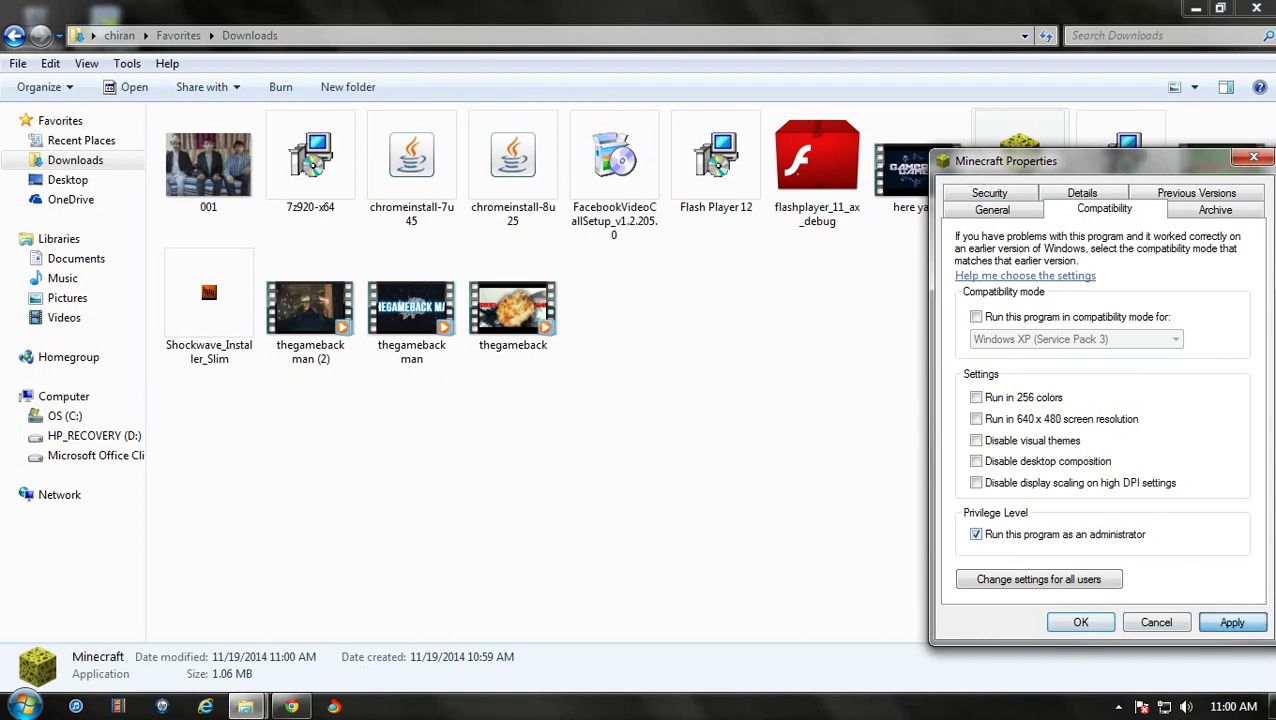
pyautogui.click(1231, 622)
pyautogui.click(1080, 622)
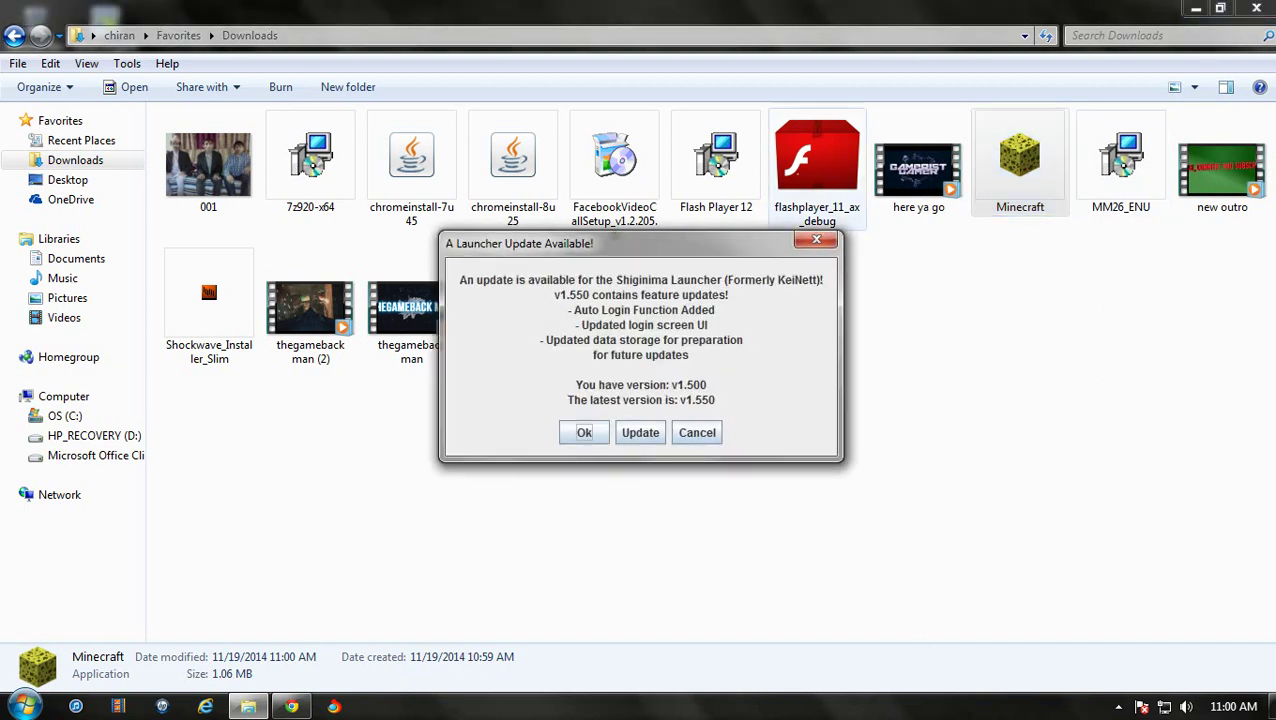
pyautogui.click(640, 432)
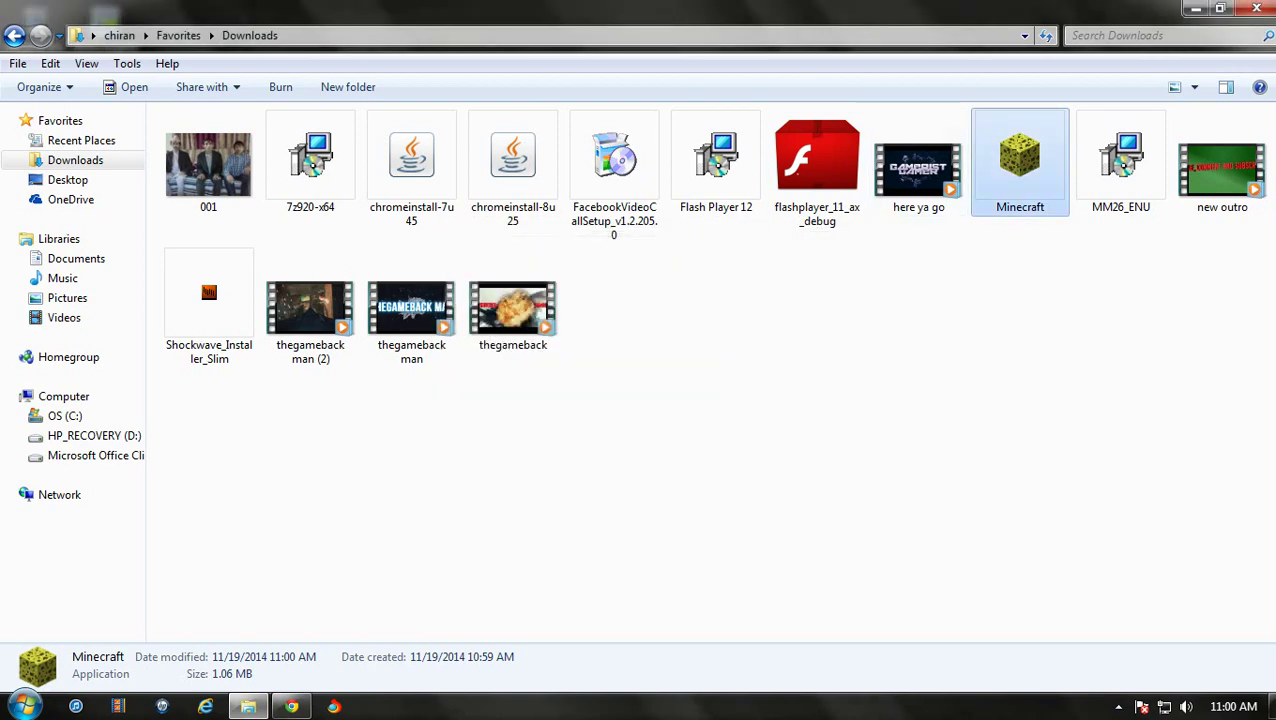
# Copy the Minecraft application, and open the Temp folder found by searching drive C: for "temp"
pyautogui.rightClick(1004, 156)
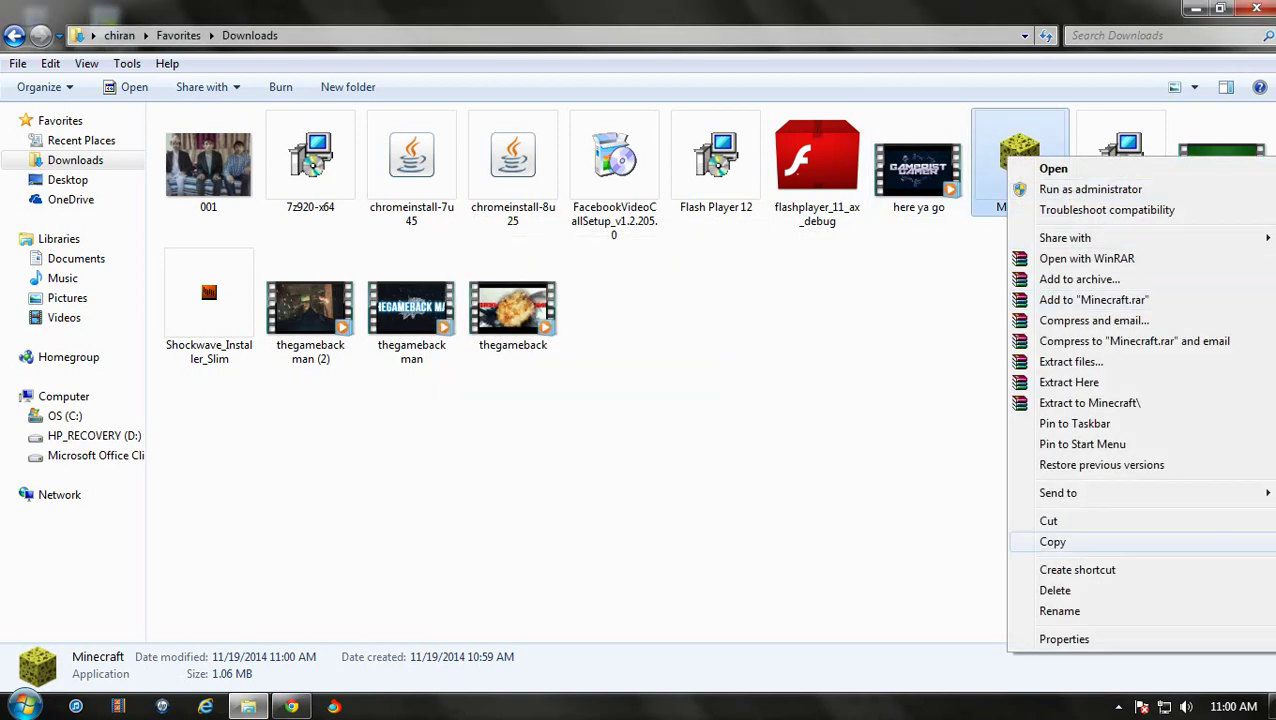
pyautogui.click(1050, 540)
pyautogui.click(64, 415)
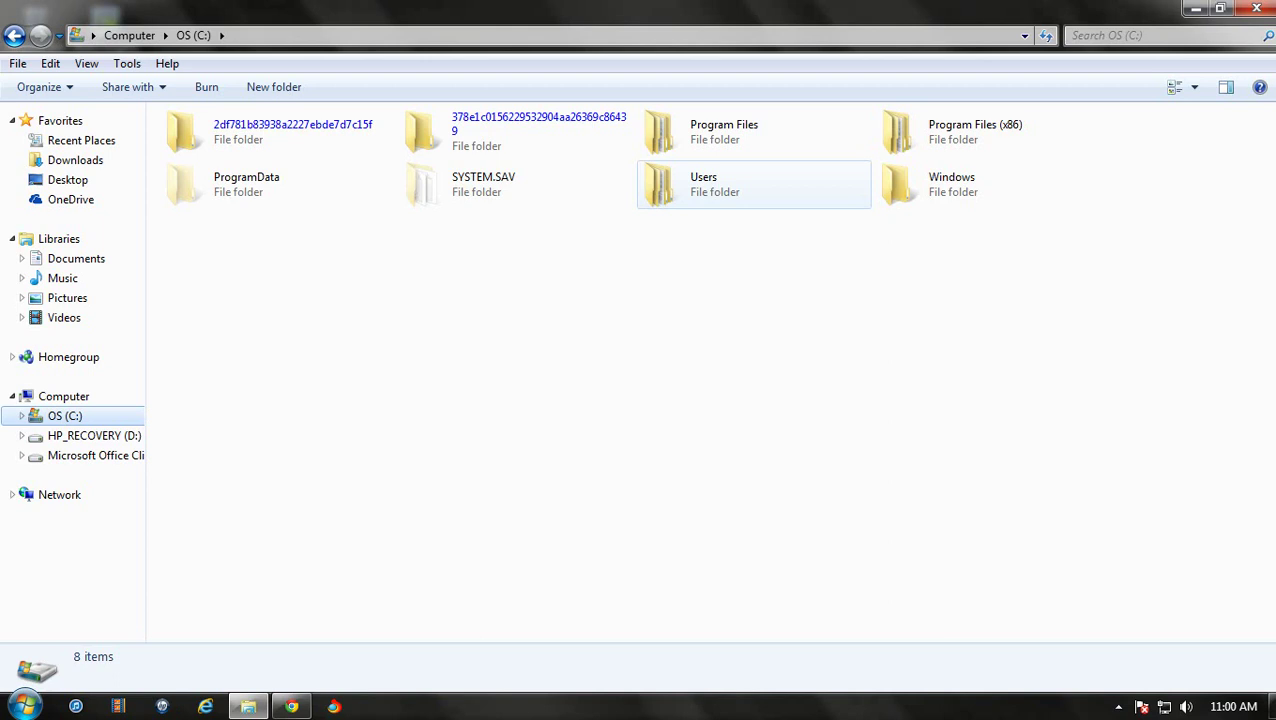
pyautogui.click(1100, 35)
pyautogui.click(1085, 58)
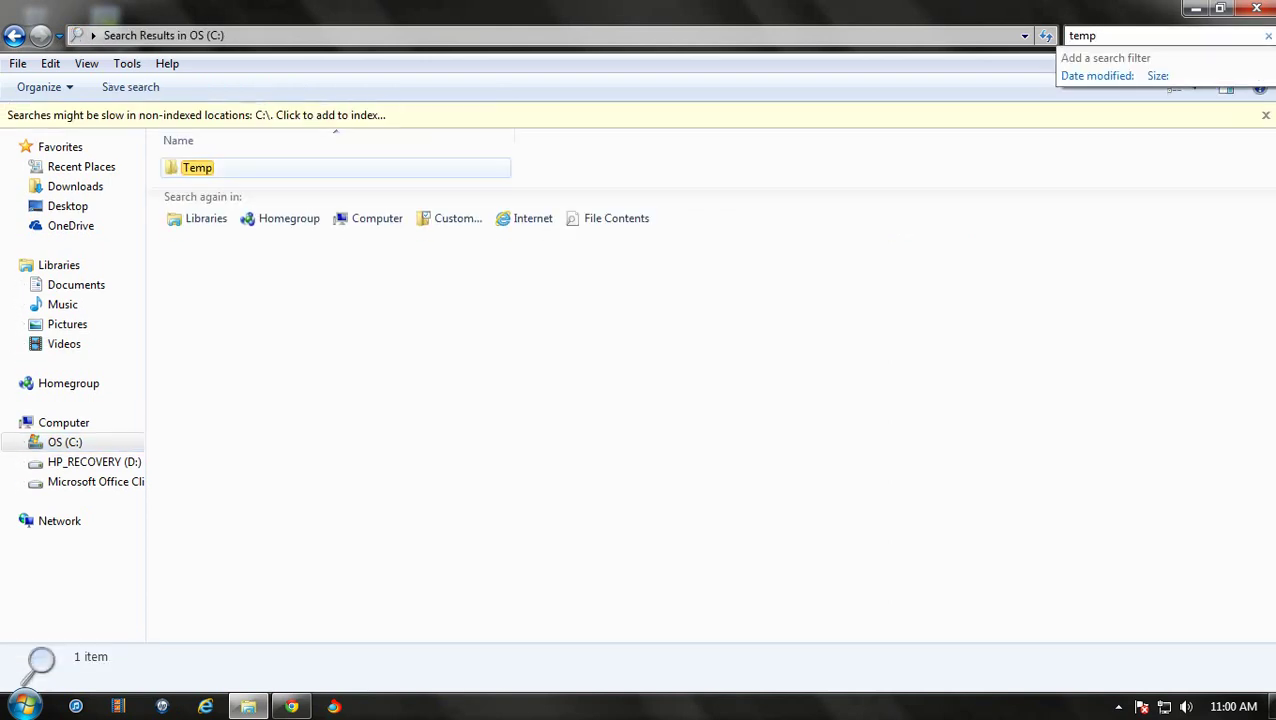
pyautogui.click(197, 167)
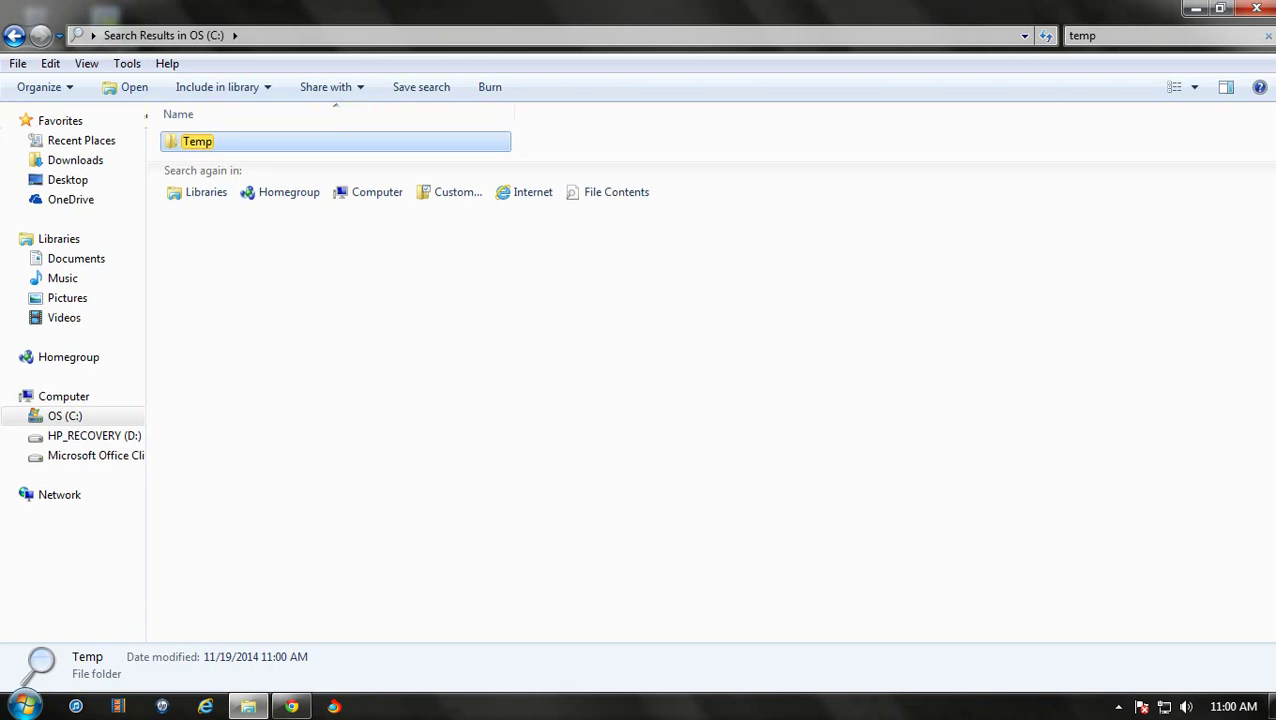
pyautogui.press('Return')
# Paste the copied Minecraft application into the Temp folder, replacing the existing file
pyautogui.rightClick(1021, 324)
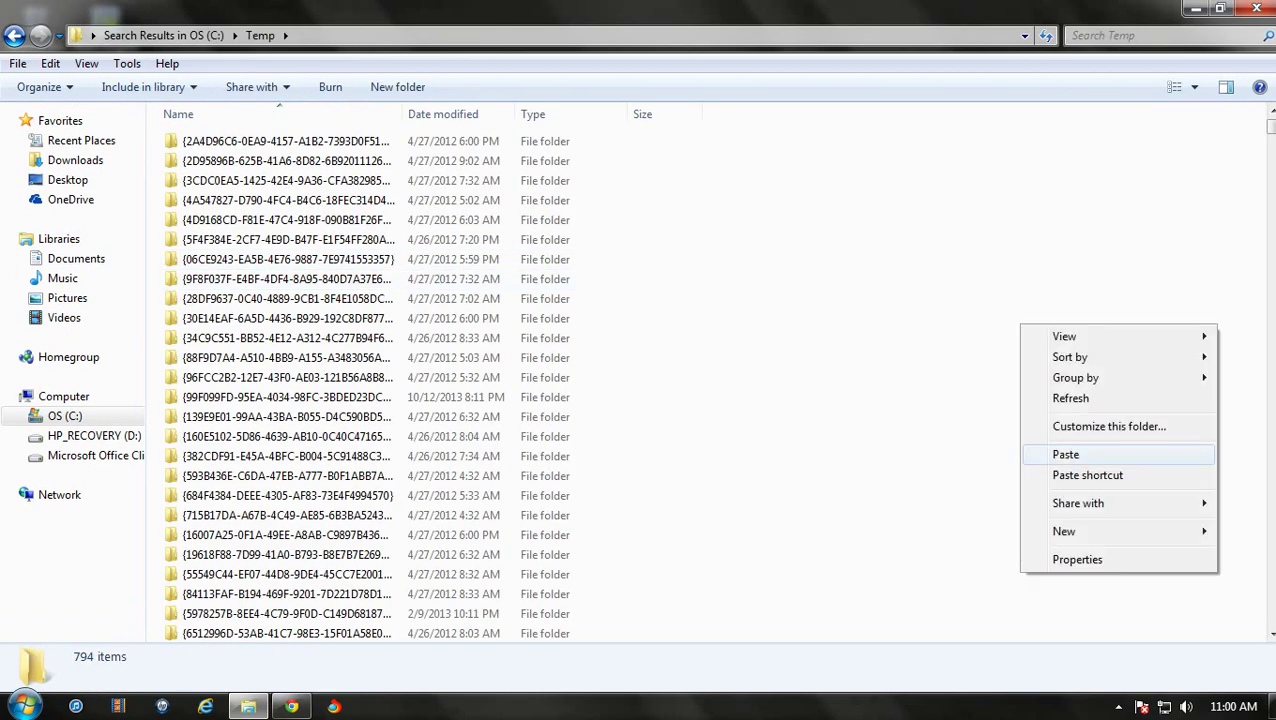
pyautogui.click(1065, 454)
pyautogui.click(740, 306)
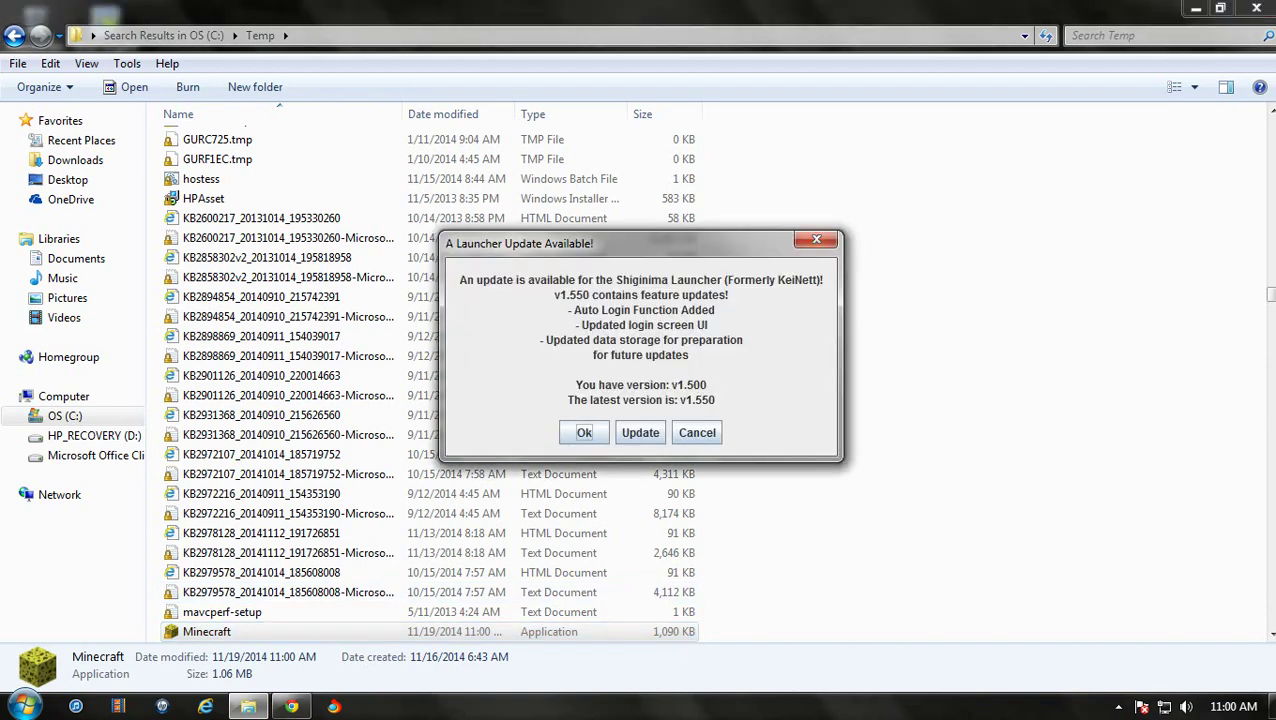
# Continue past the update notice into the Shiginima Launcher without updating, and close the Temp folder window behind it
pyautogui.click(583, 432)
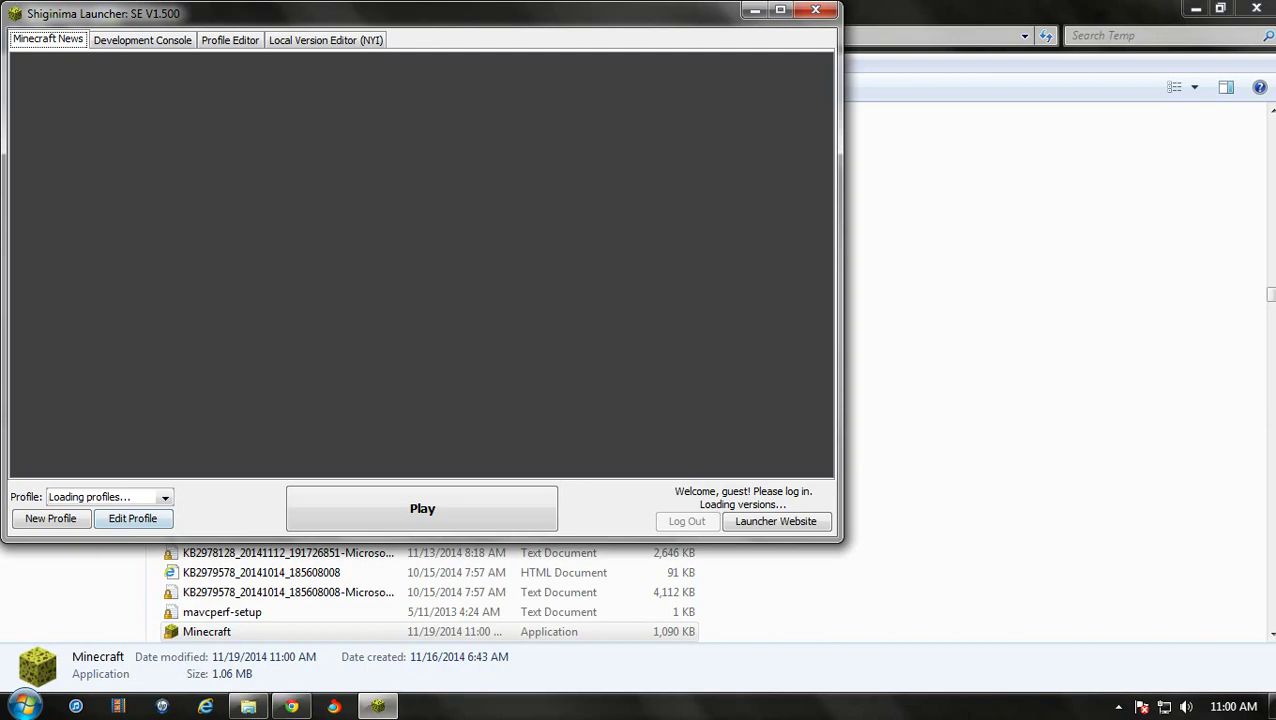
pyautogui.moveTo(450, 13); pyautogui.dragTo(723, 148)
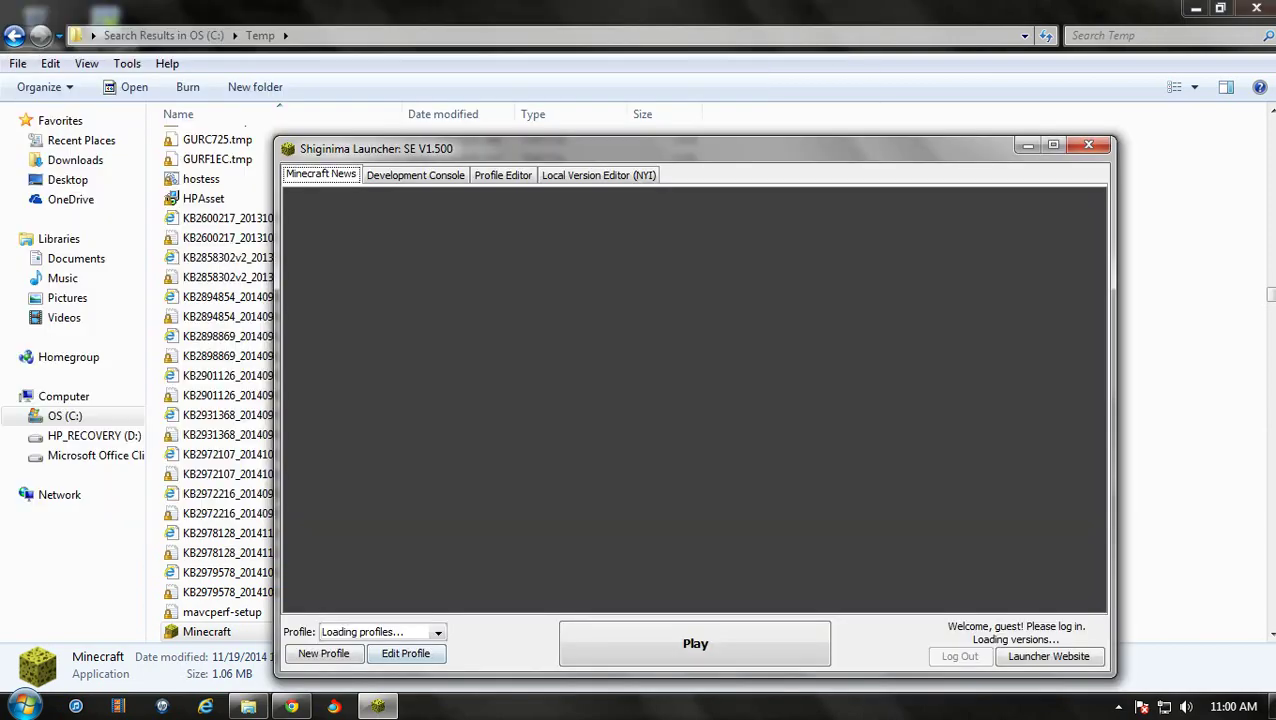
pyautogui.click(1256, 8)
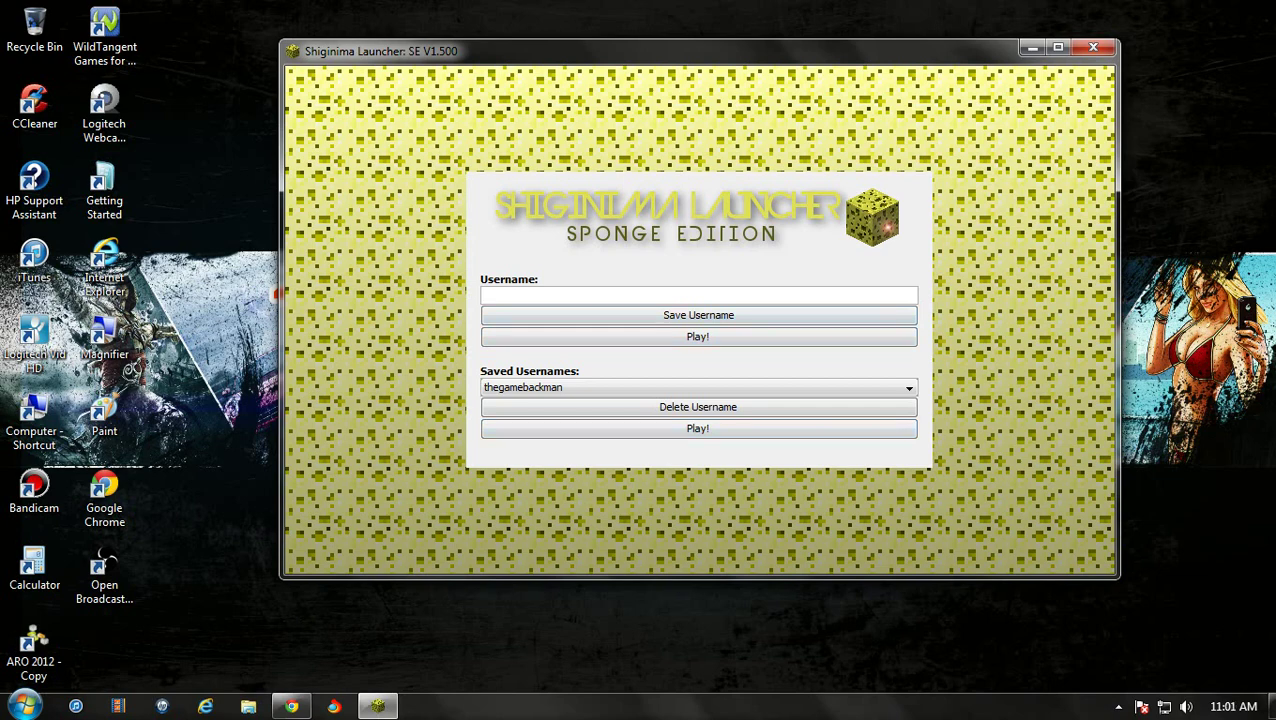
pyautogui.click(24, 706)
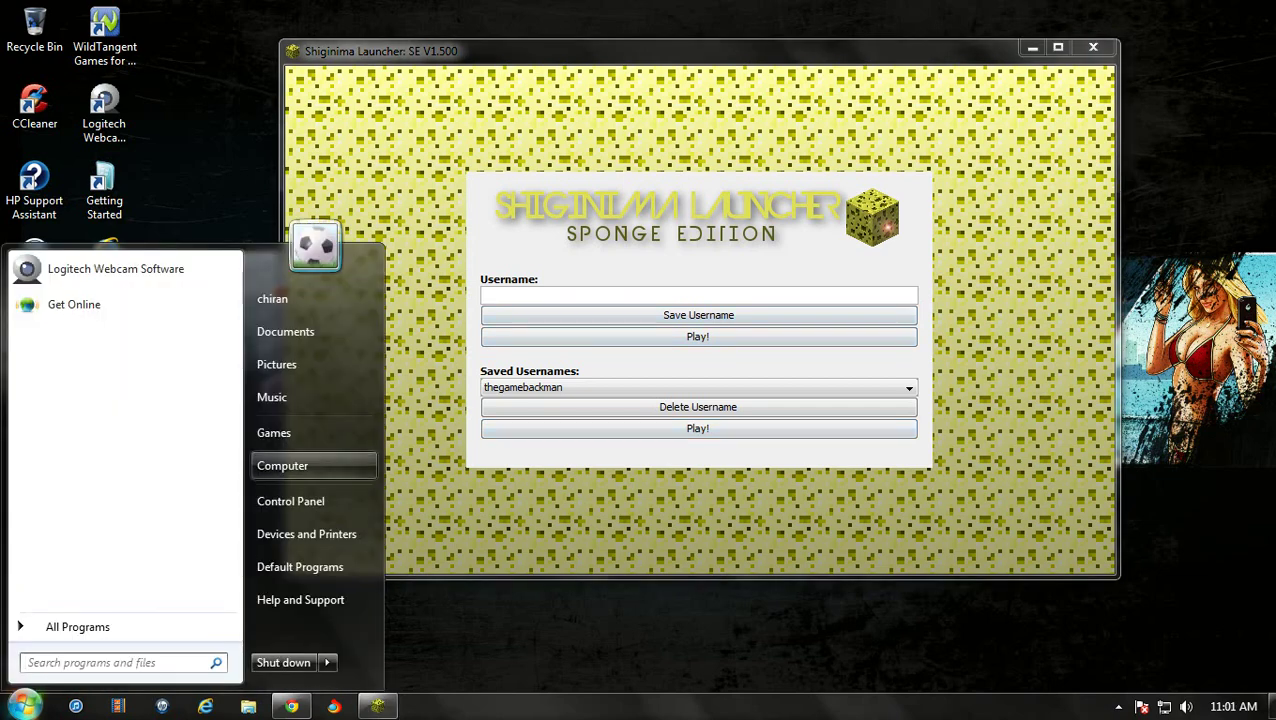
pyautogui.click(290, 464)
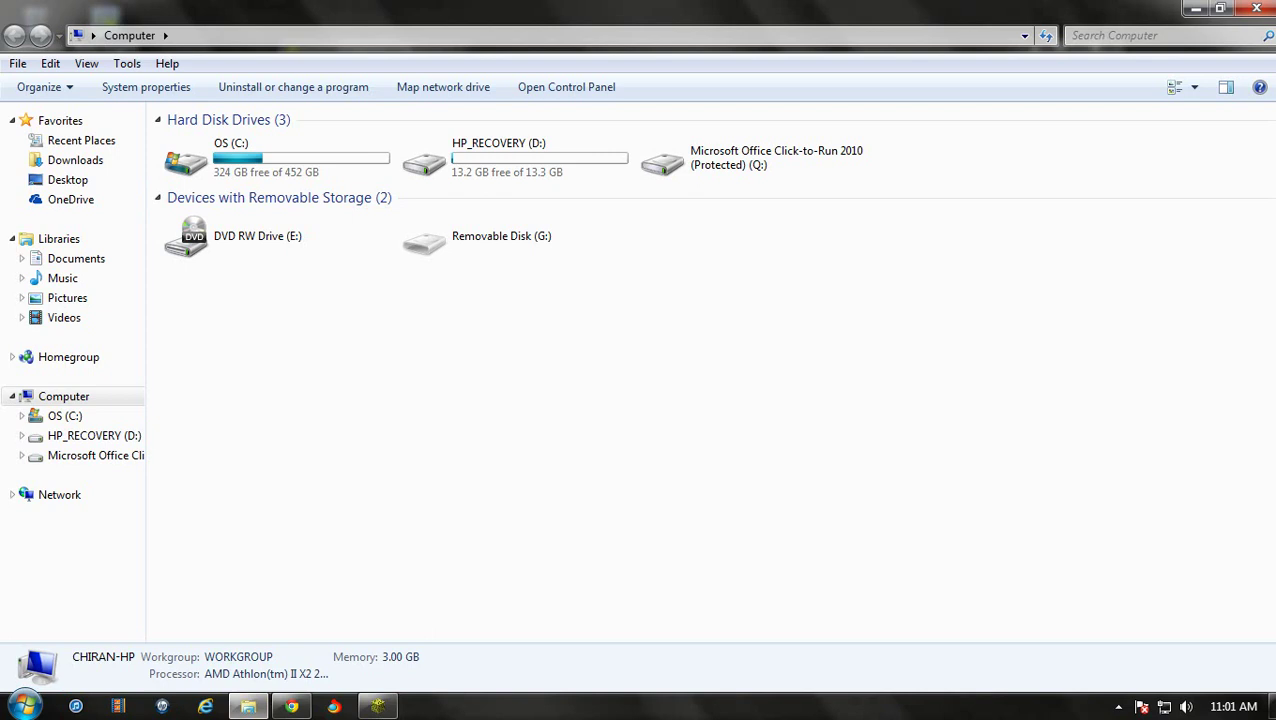
pyautogui.click(64, 415)
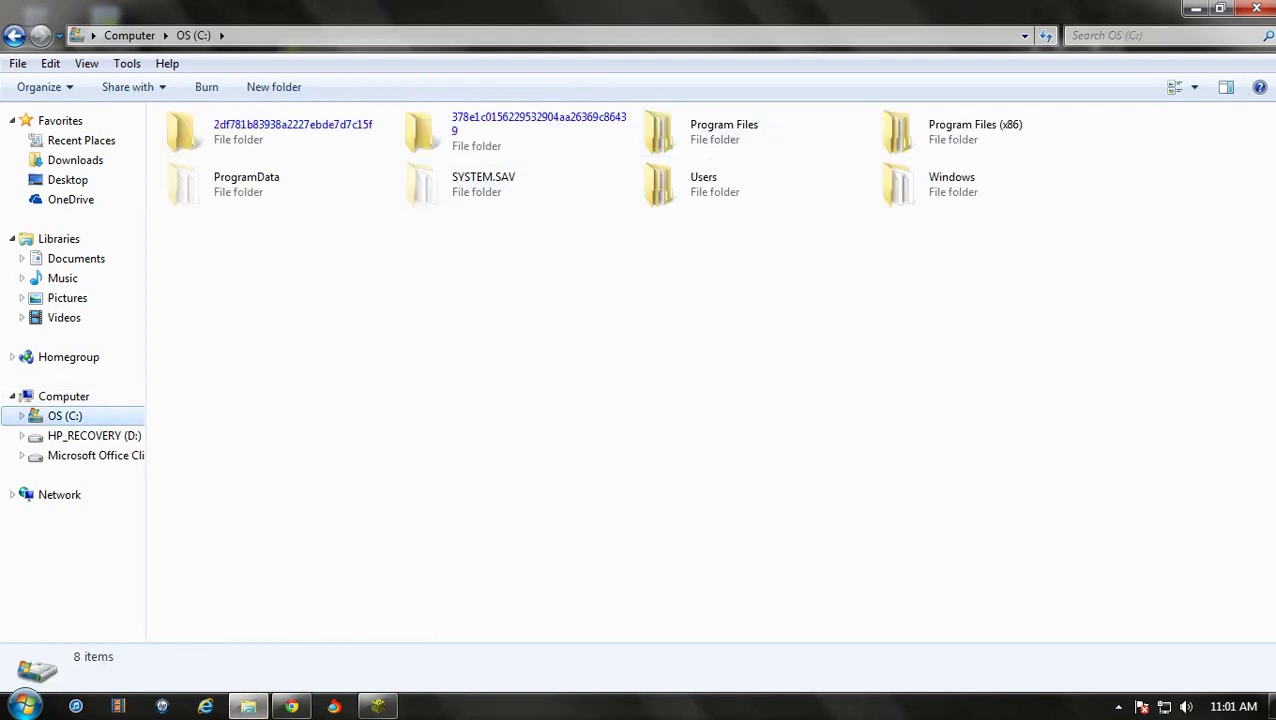
pyautogui.click(1164, 35)
pyautogui.click(1078, 57)
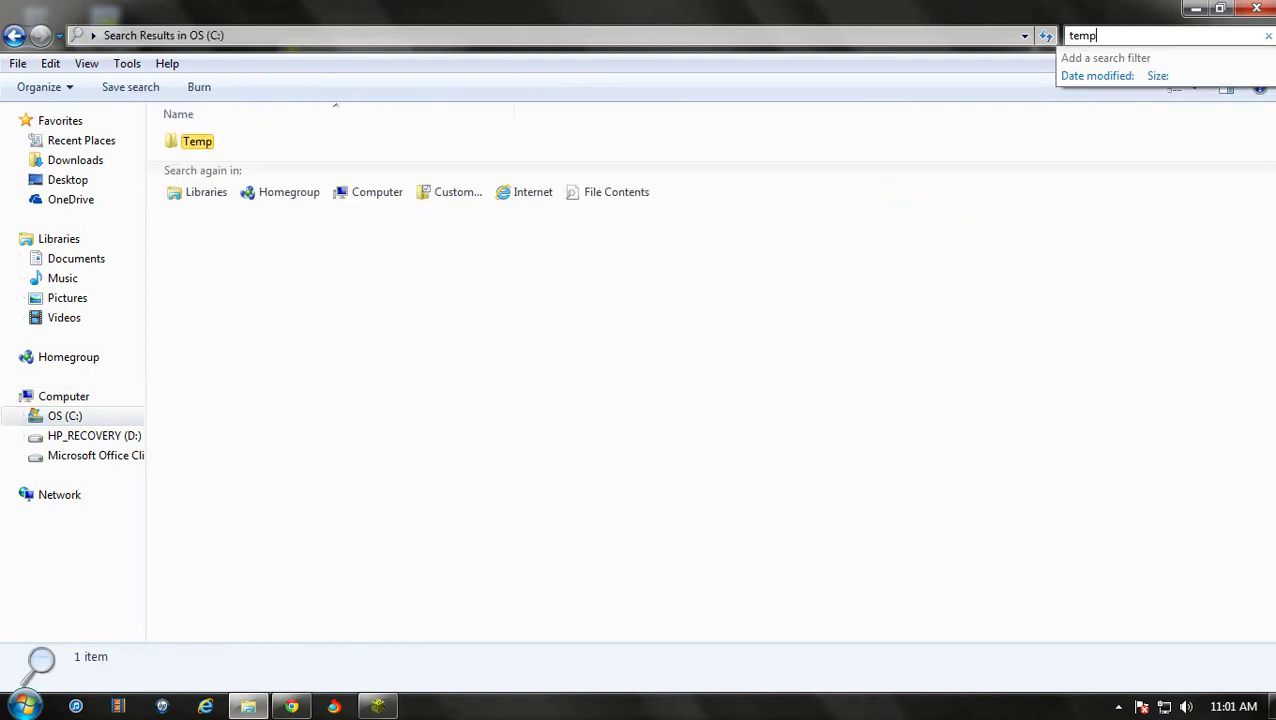
pyautogui.doubleClick(197, 168)
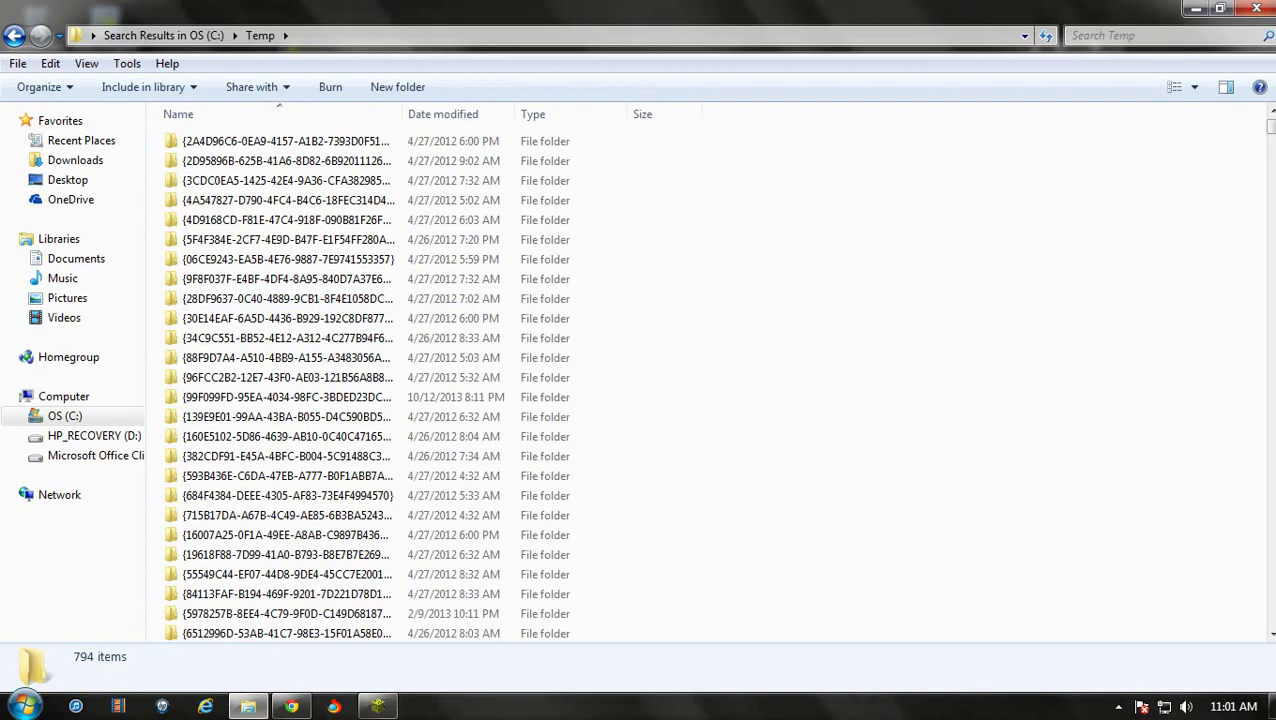
pyautogui.rightClick(930, 346)
pyautogui.click(975, 475)
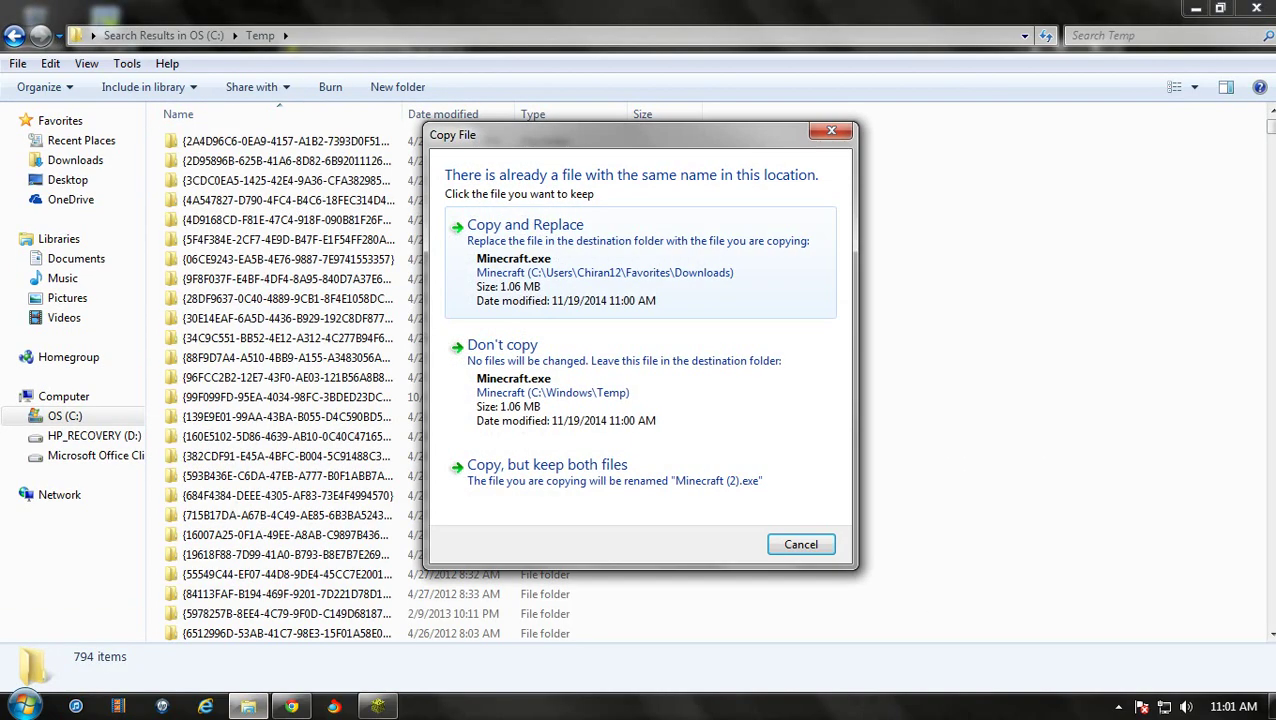
pyautogui.click(800, 544)
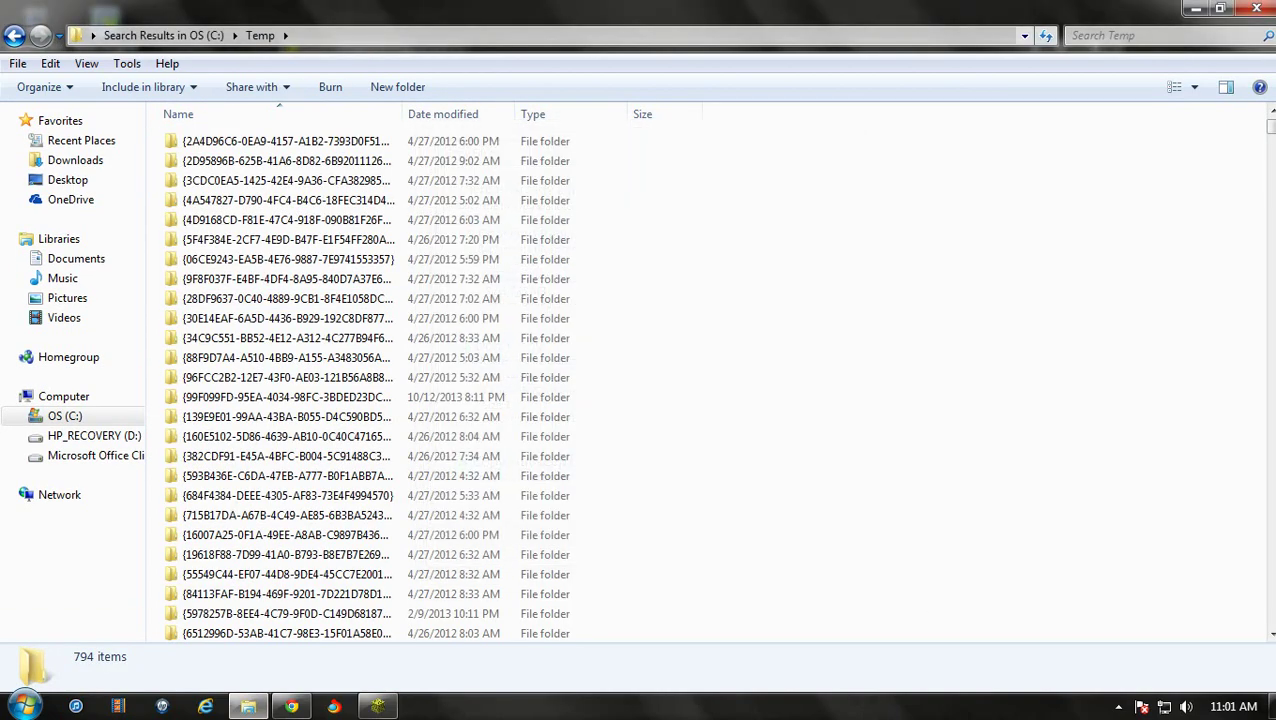
pyautogui.click(1256, 8)
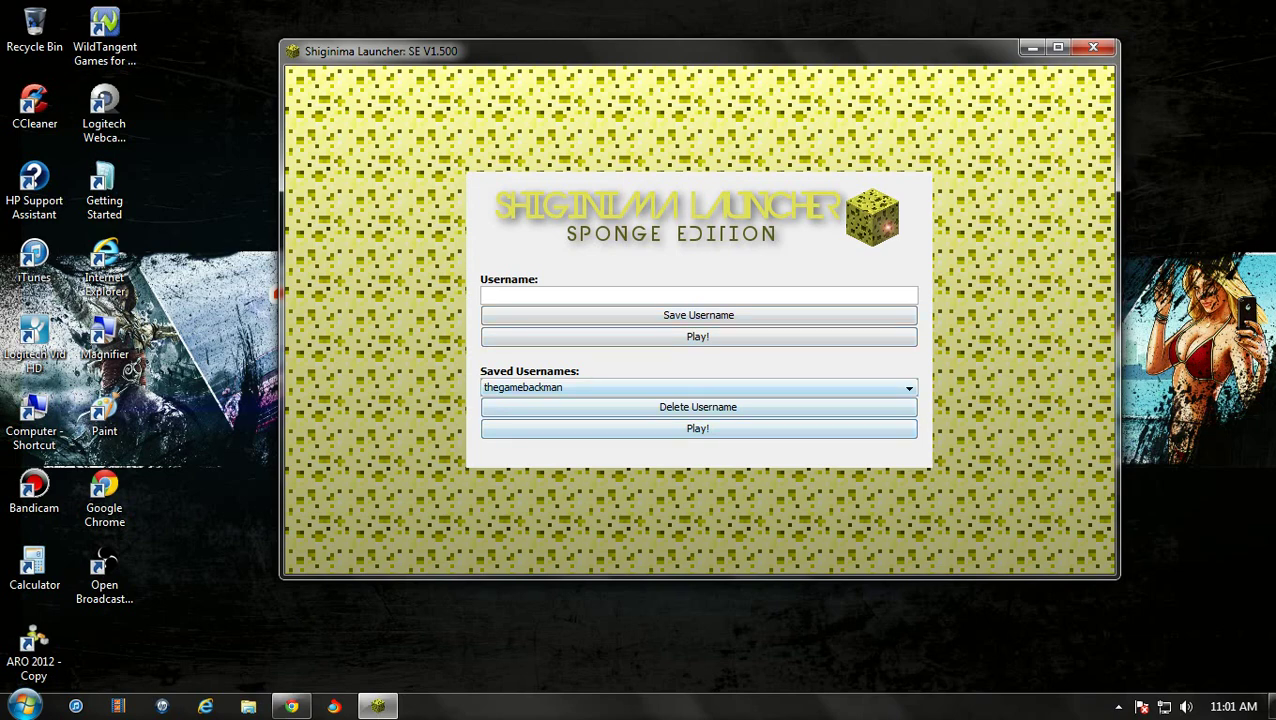
# Log in to the launcher with the saved username and start Minecraft 1.8
pyautogui.click(698, 428)
pyautogui.press('Return')
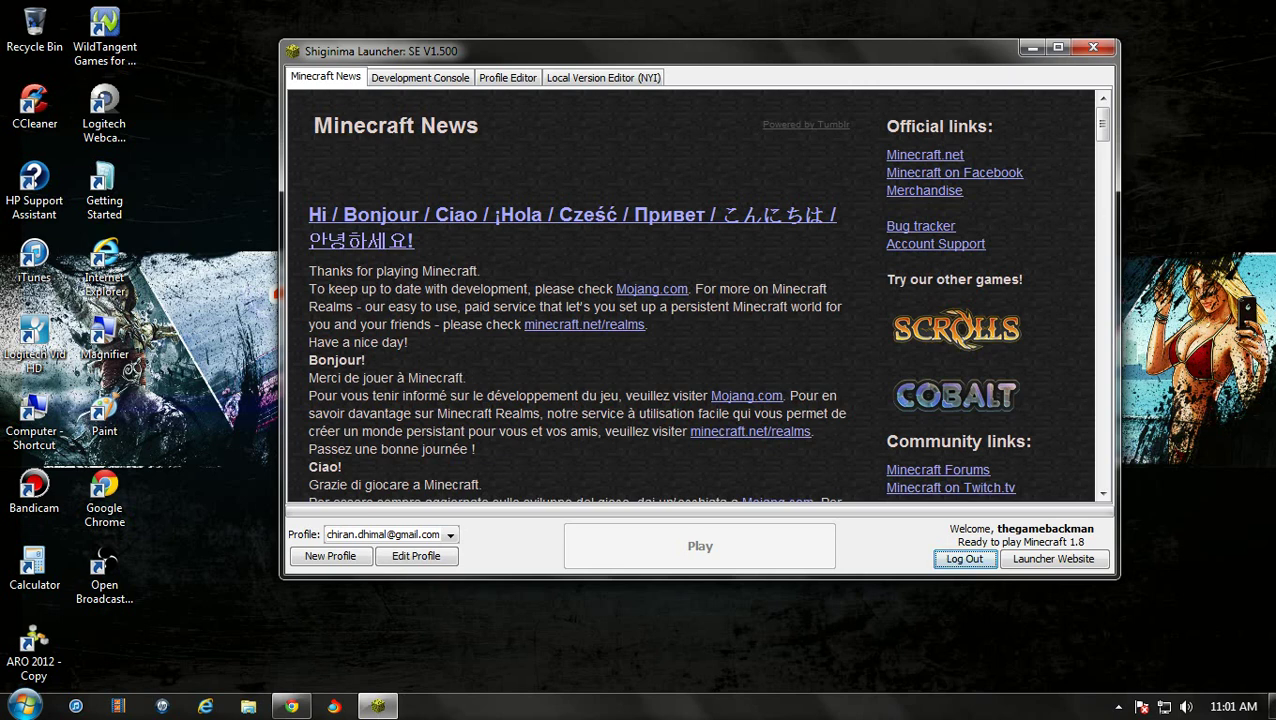
pyautogui.moveTo(316, 270); pyautogui.dragTo(644, 306)
pyautogui.click(644, 306)
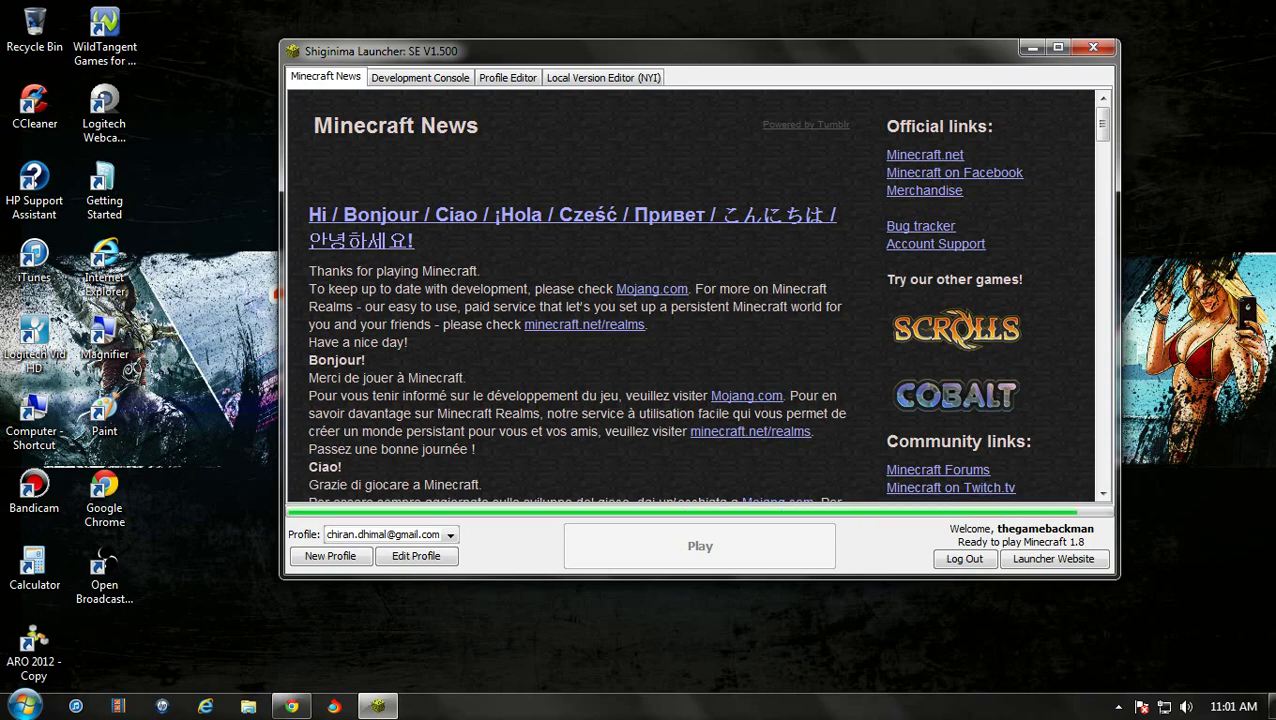
pyautogui.scroll(-10, 690, 295)
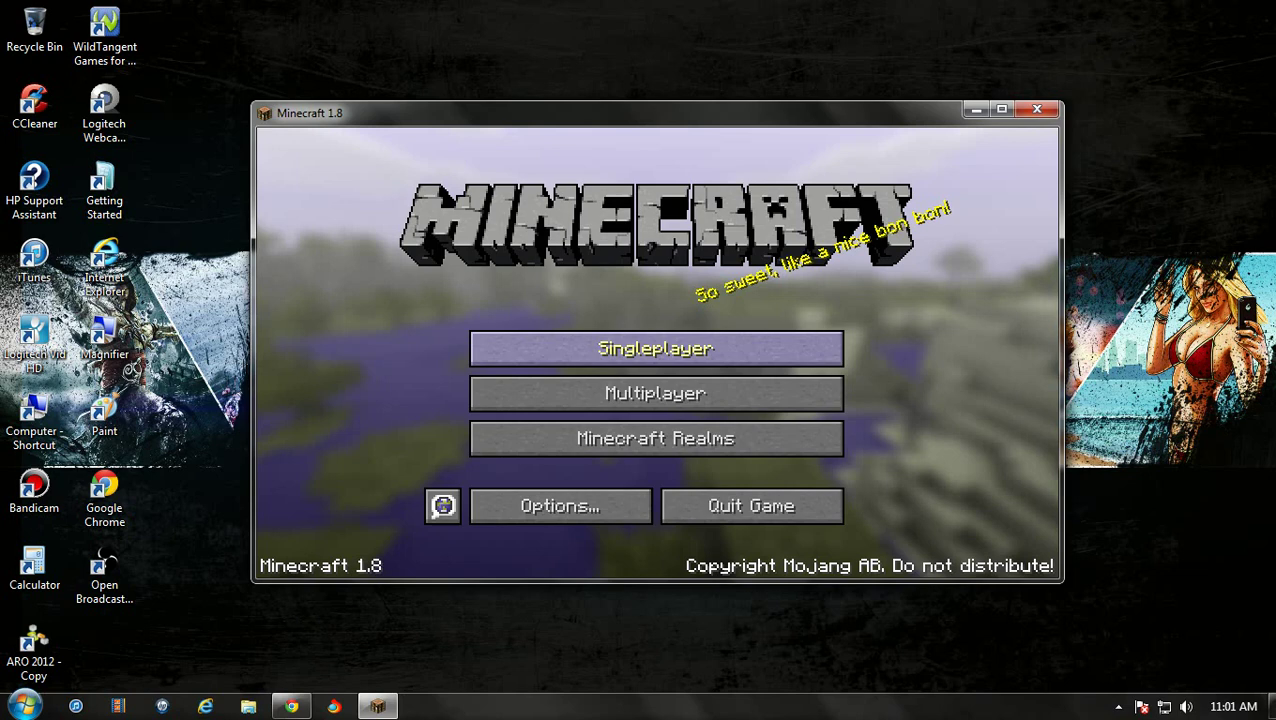
# Delete both existing singleplayer worlds from the world list, confirming each deletion
pyautogui.click(655, 344)
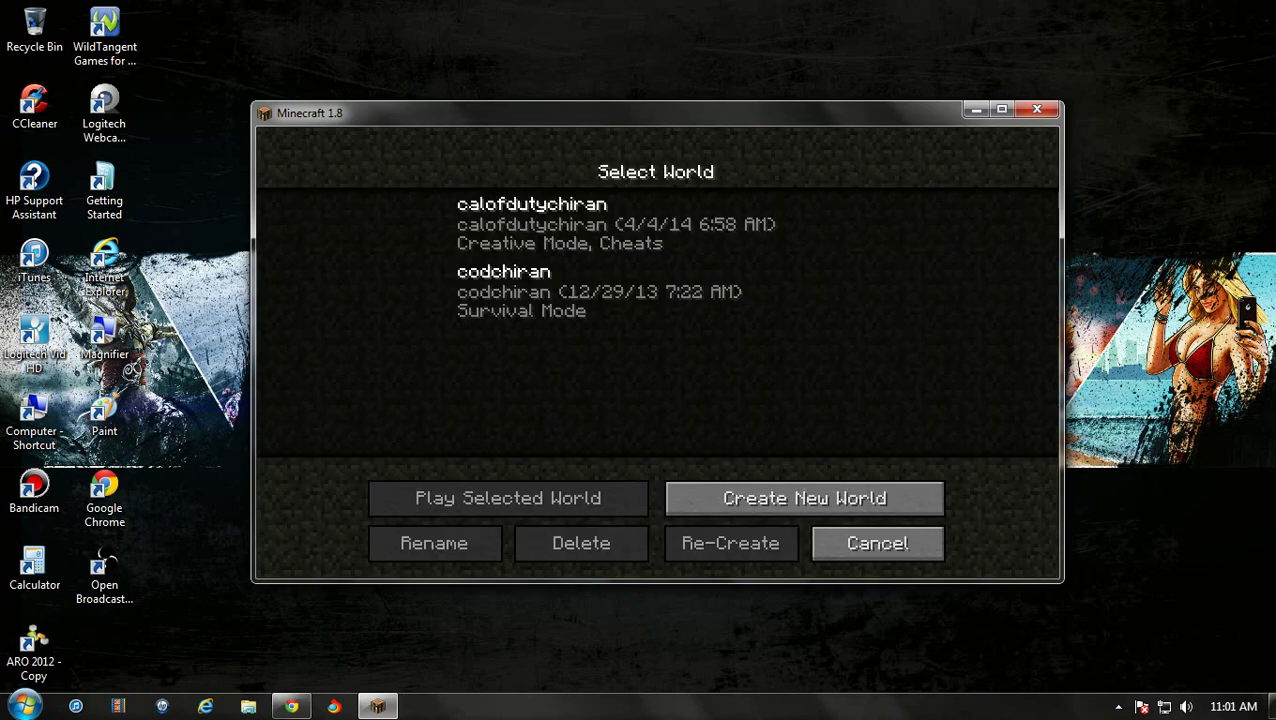
pyautogui.click(655, 224)
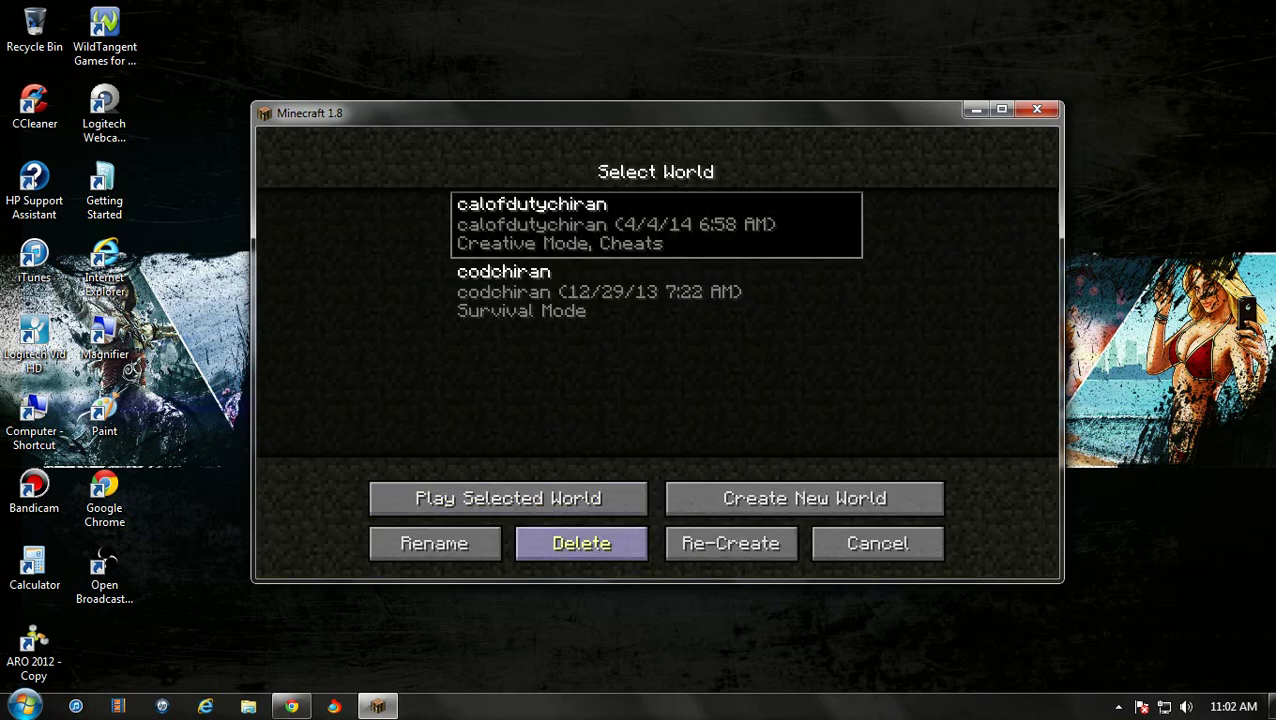
pyautogui.click(581, 543)
pyautogui.click(506, 400)
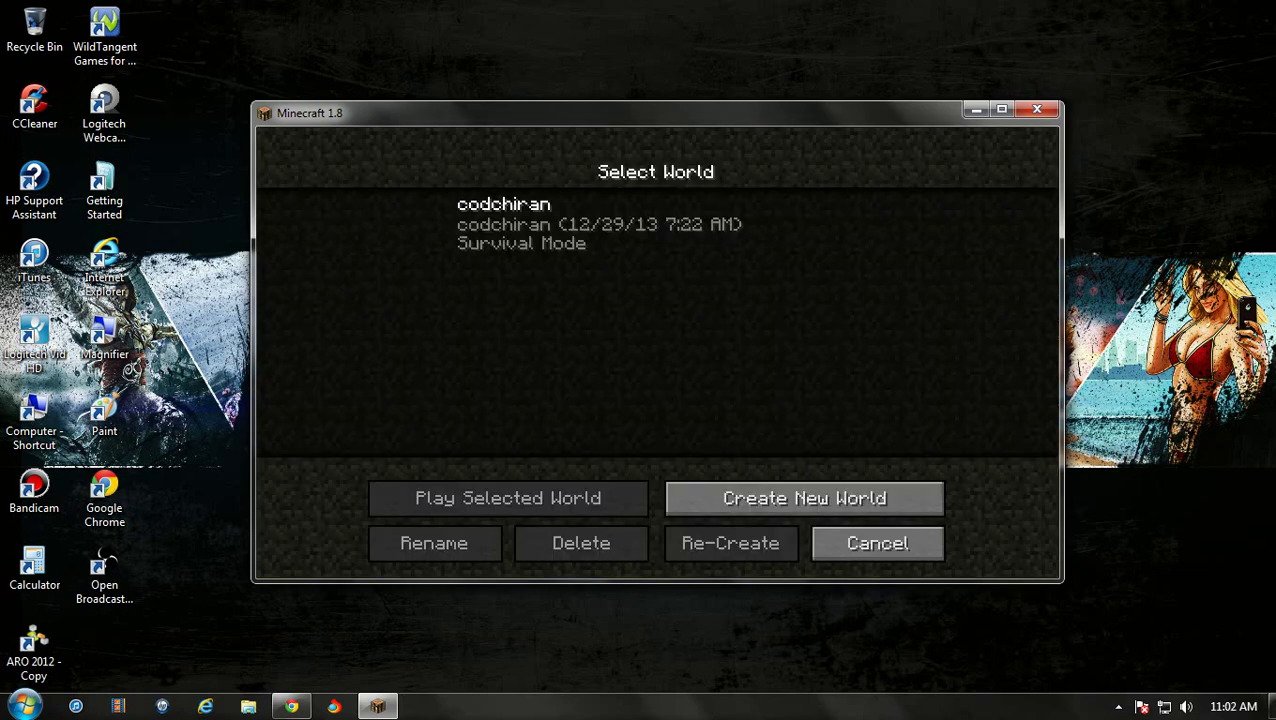
pyautogui.click(655, 222)
pyautogui.click(581, 542)
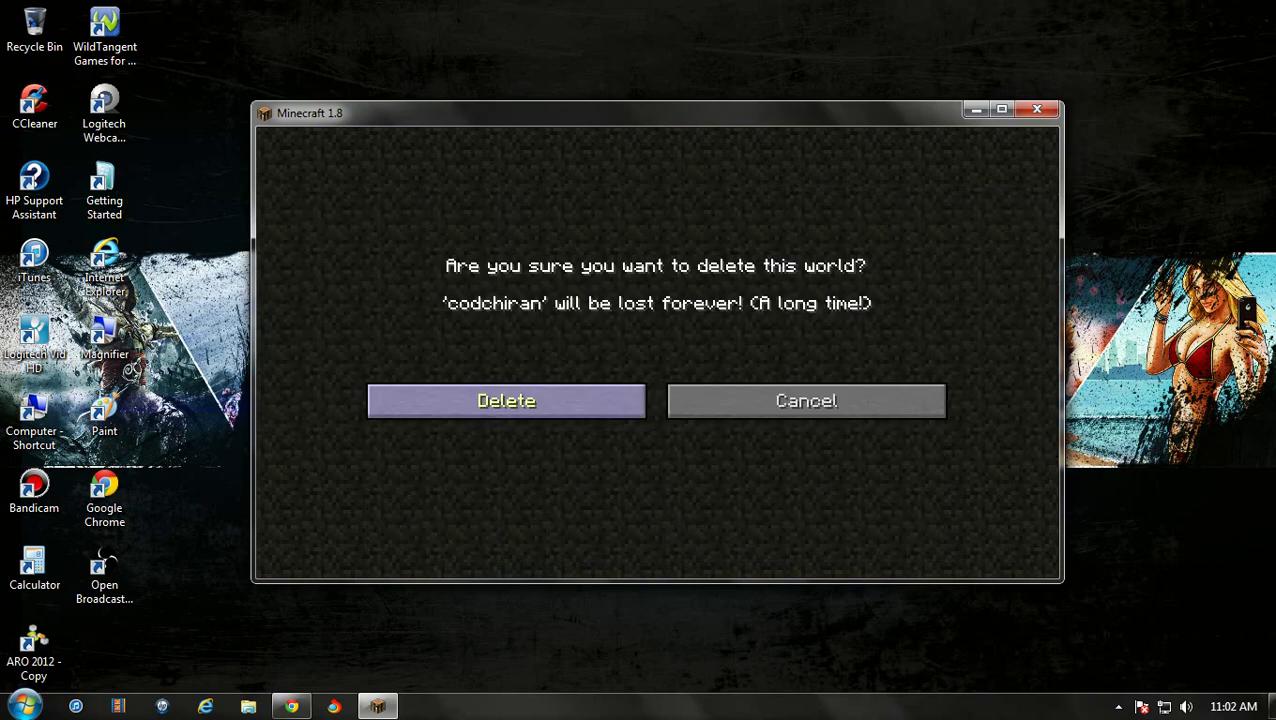
pyautogui.click(506, 400)
# Begin a new singleplayer world and replace its default name with "thegamebackman"
pyautogui.click(806, 496)
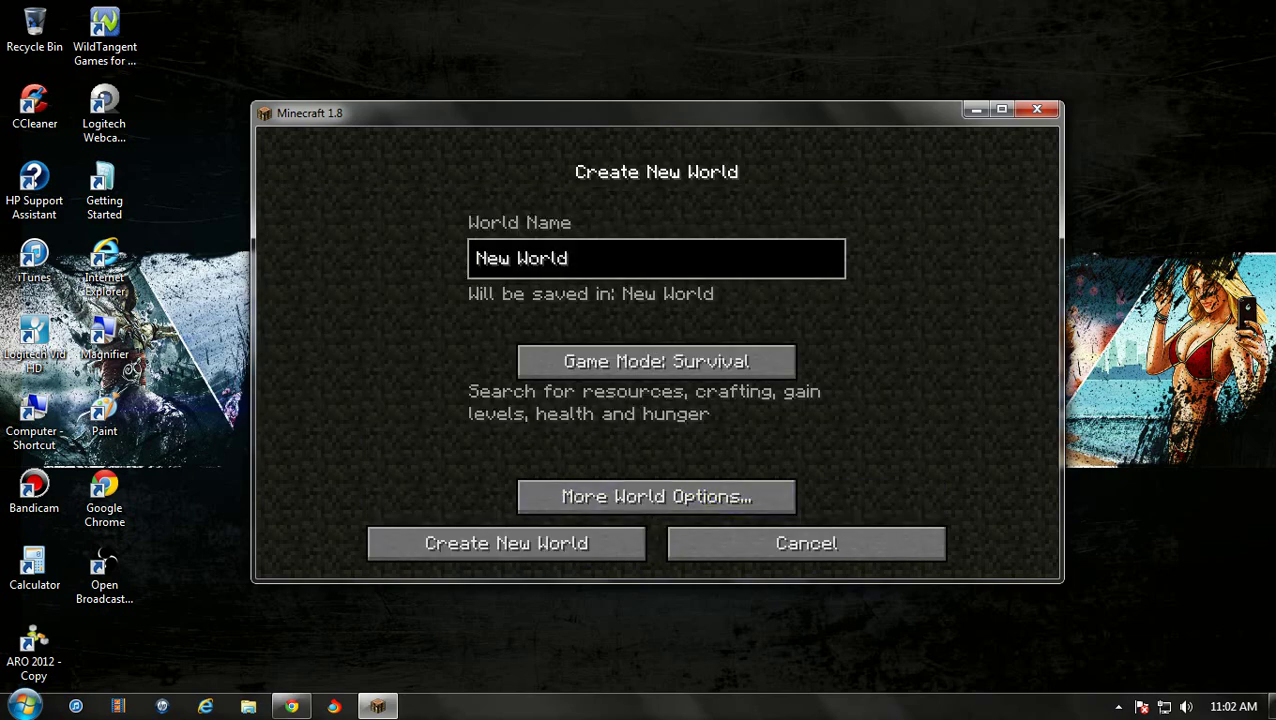
pyautogui.press('BackSpace')
pyautogui.press('BackSpace')
pyautogui.press('BackSpace')
pyautogui.press('BackSpace')
pyautogui.press('BackSpace')
pyautogui.press('BackSpace')
pyautogui.press('BackSpace')
pyautogui.press('BackSpace')
pyautogui.press('BackSpace')
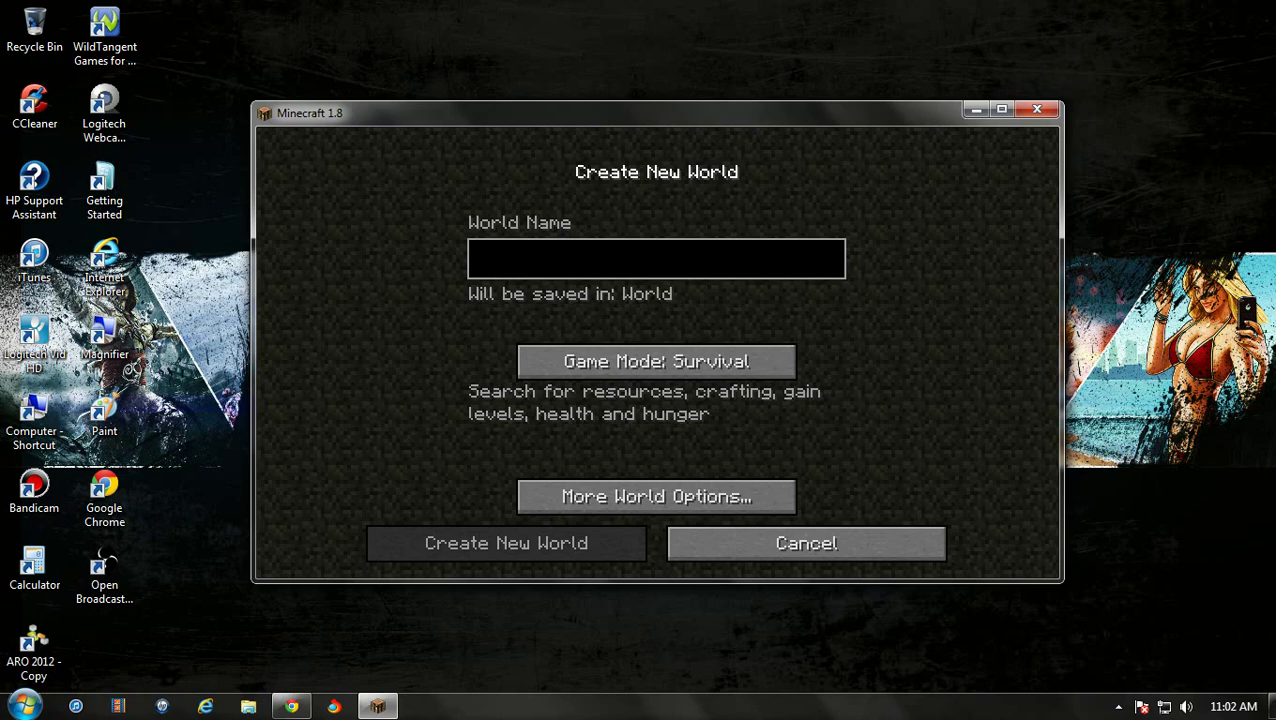
pyautogui.write('the')
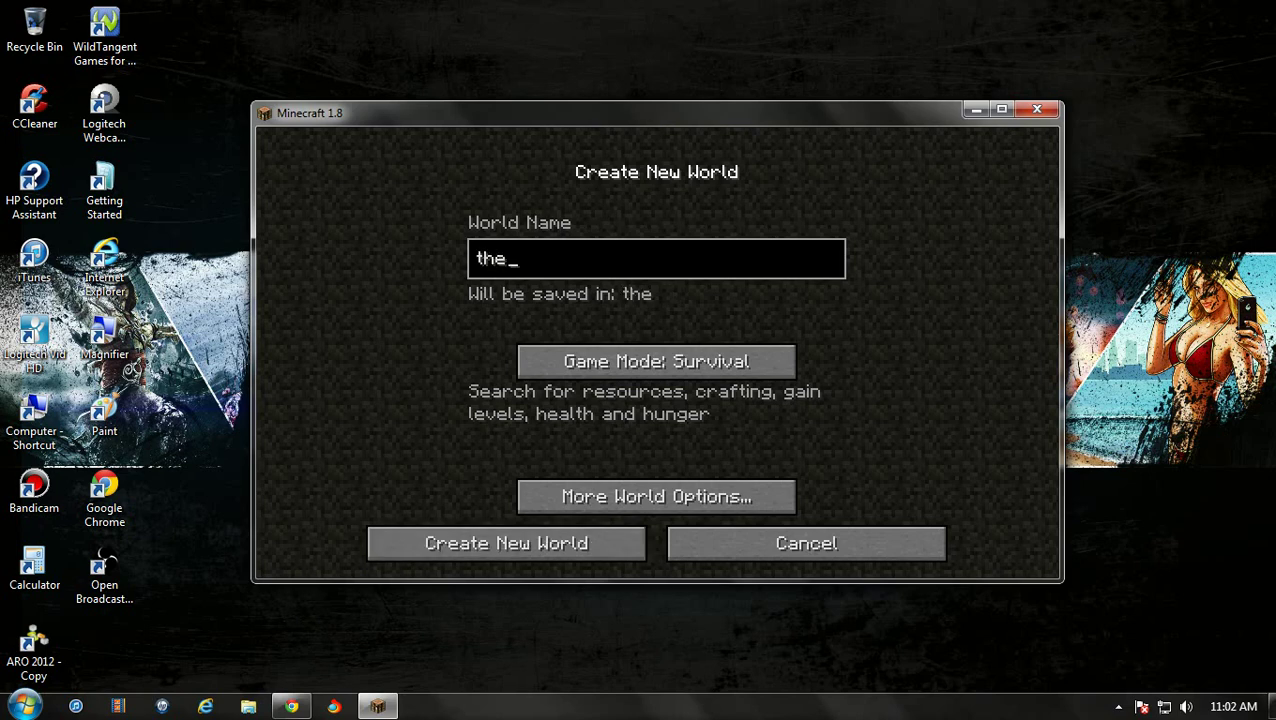
pyautogui.write('gamebackman')
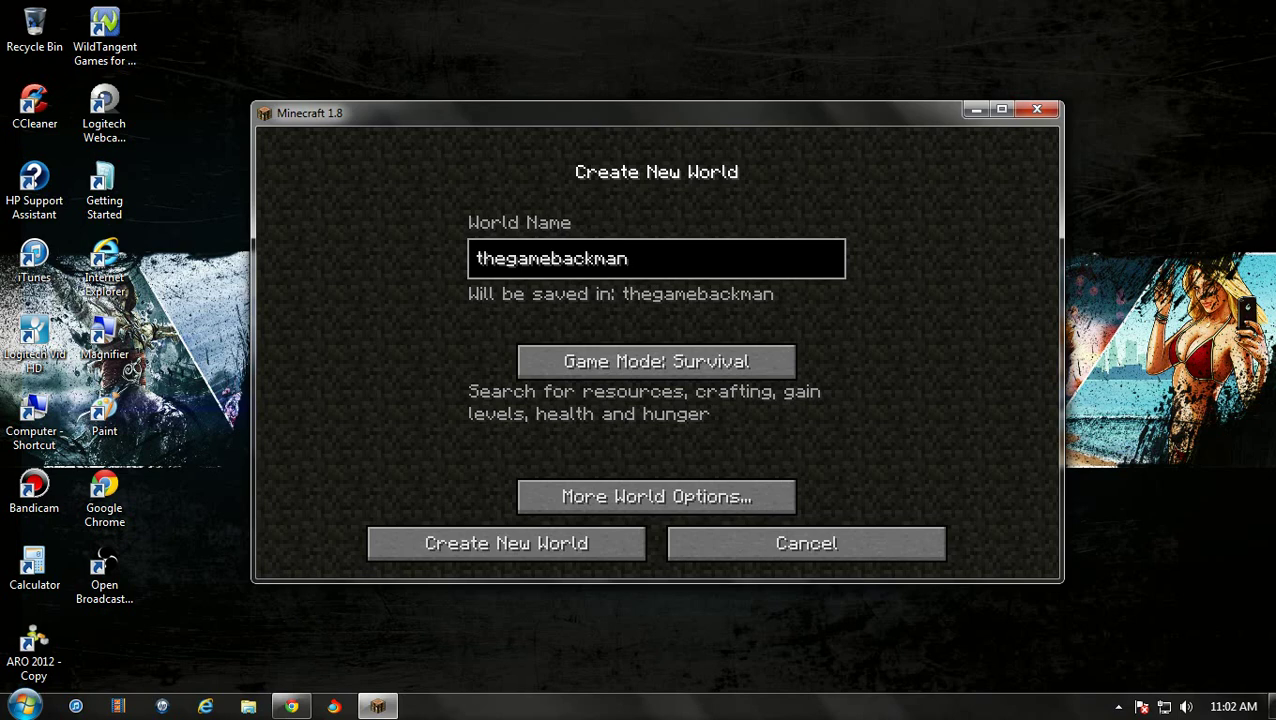
# Set the new world's game mode to Creative and create the world
pyautogui.click(656, 361)
pyautogui.click(656, 361)
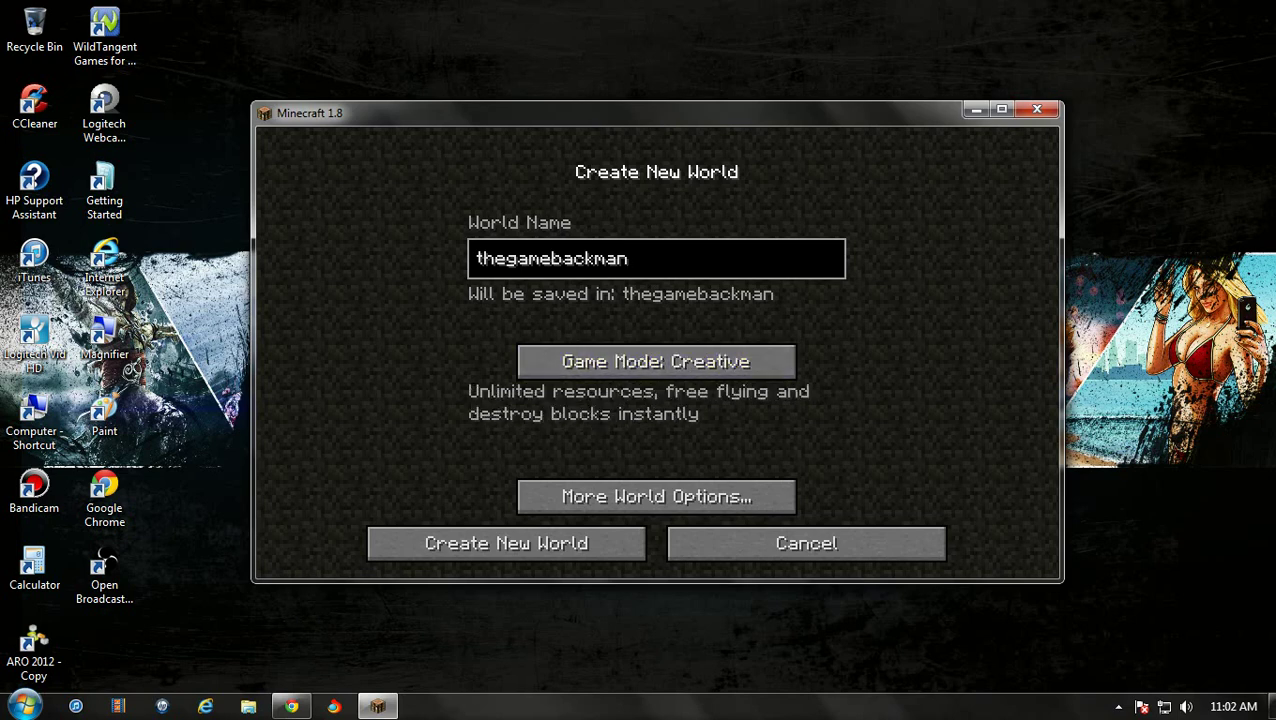
pyautogui.click(506, 543)
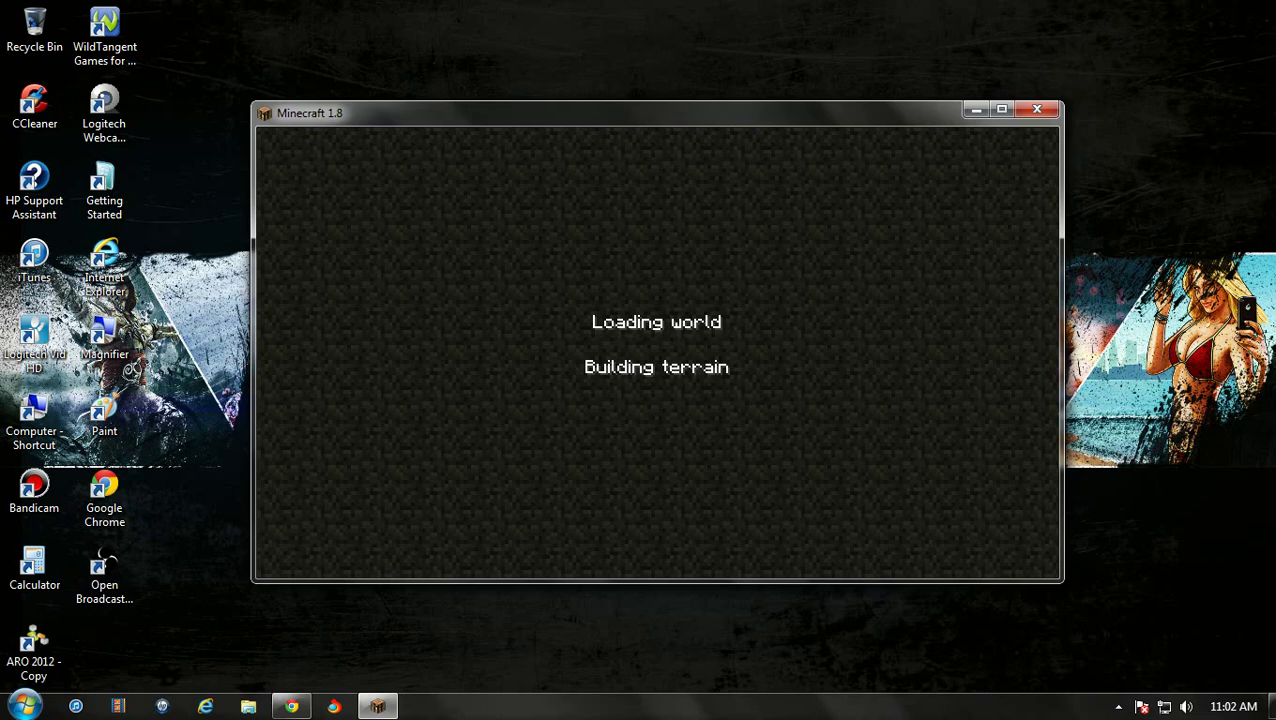
pyautogui.click(1141, 706)
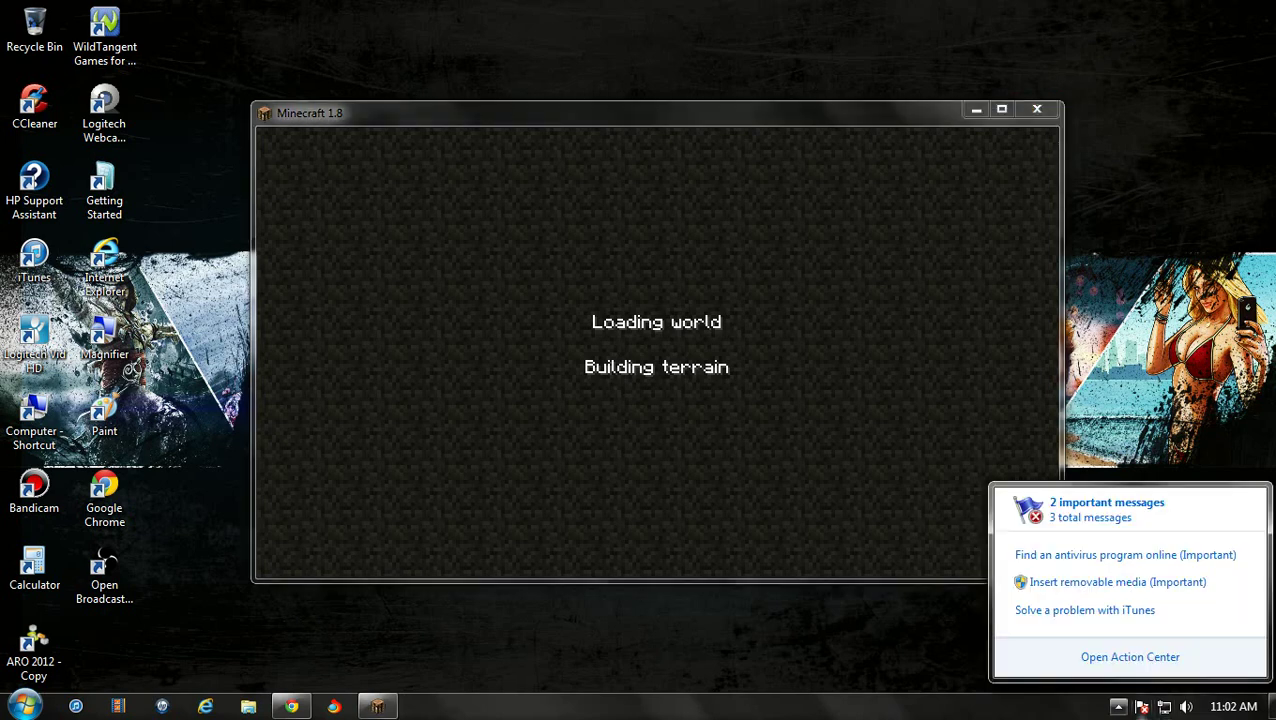
pyautogui.click(1118, 706)
pyautogui.click(1117, 615)
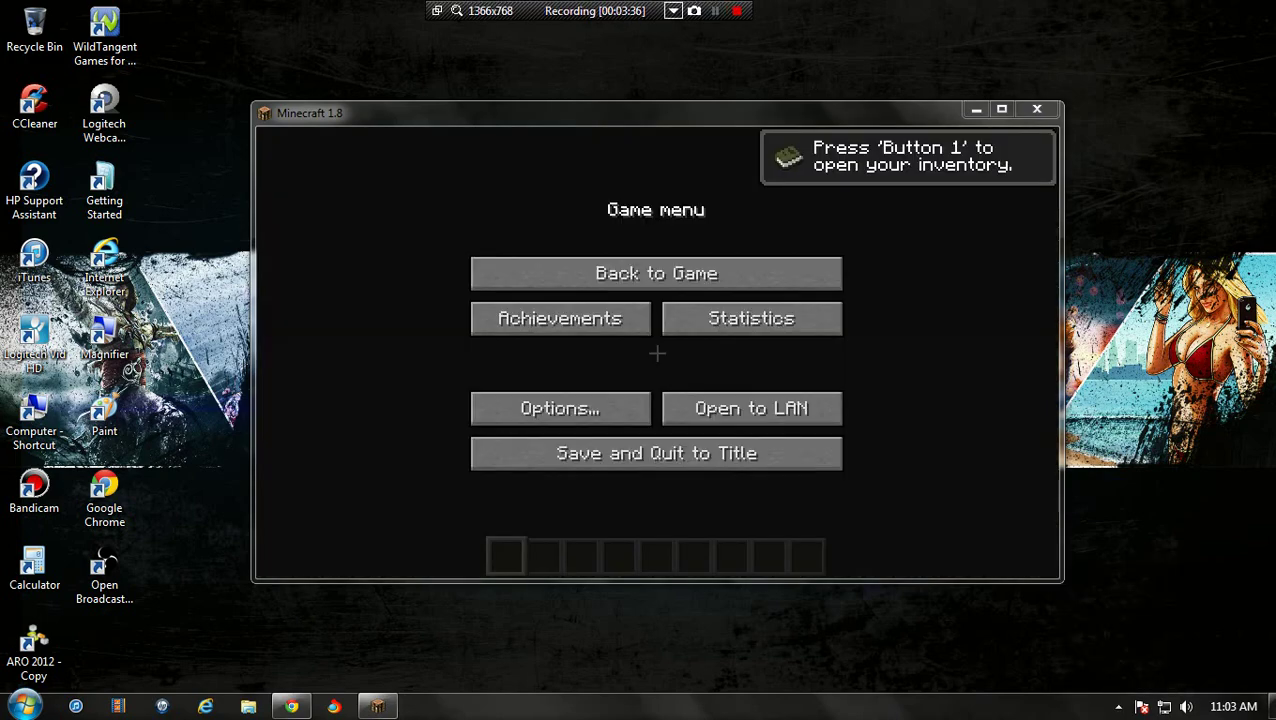
pyautogui.click(673, 10)
pyautogui.click(683, 31)
# Resume the new world, and turn off 3D Anaglyph in the game's video settings, leaving the world difficulty unlocked
pyautogui.click(656, 273)
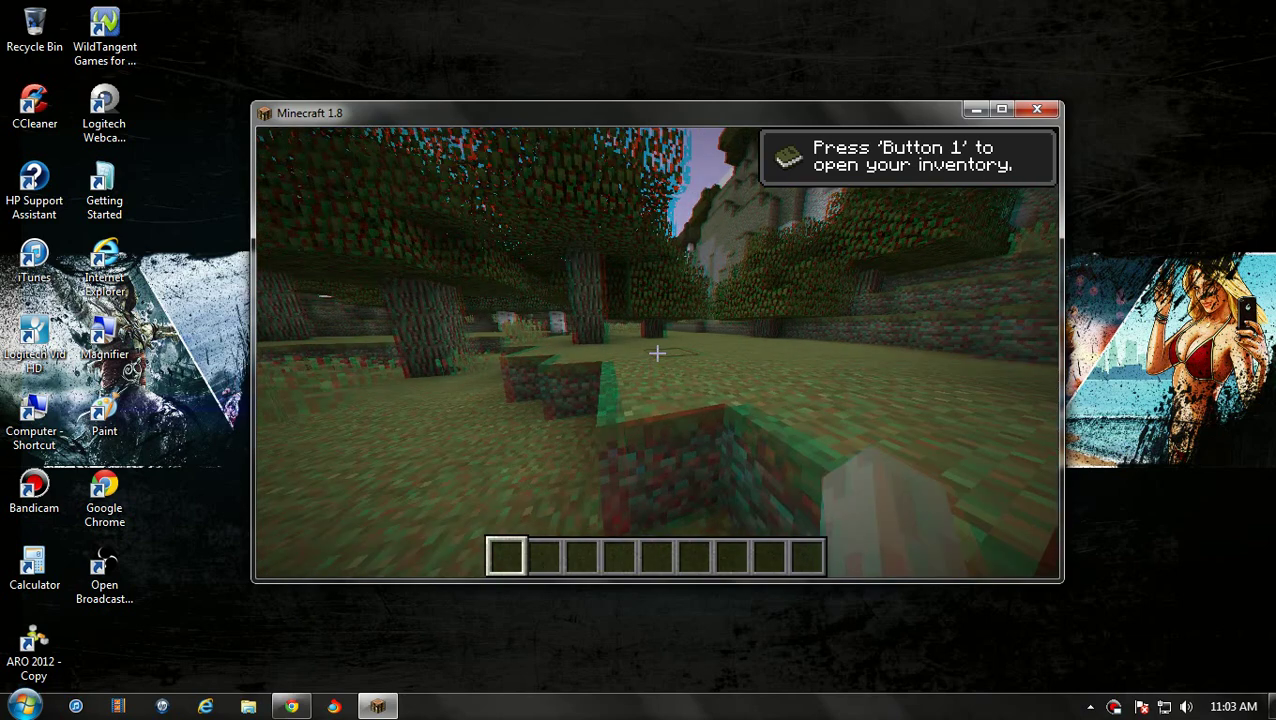
pyautogui.press('Escape')
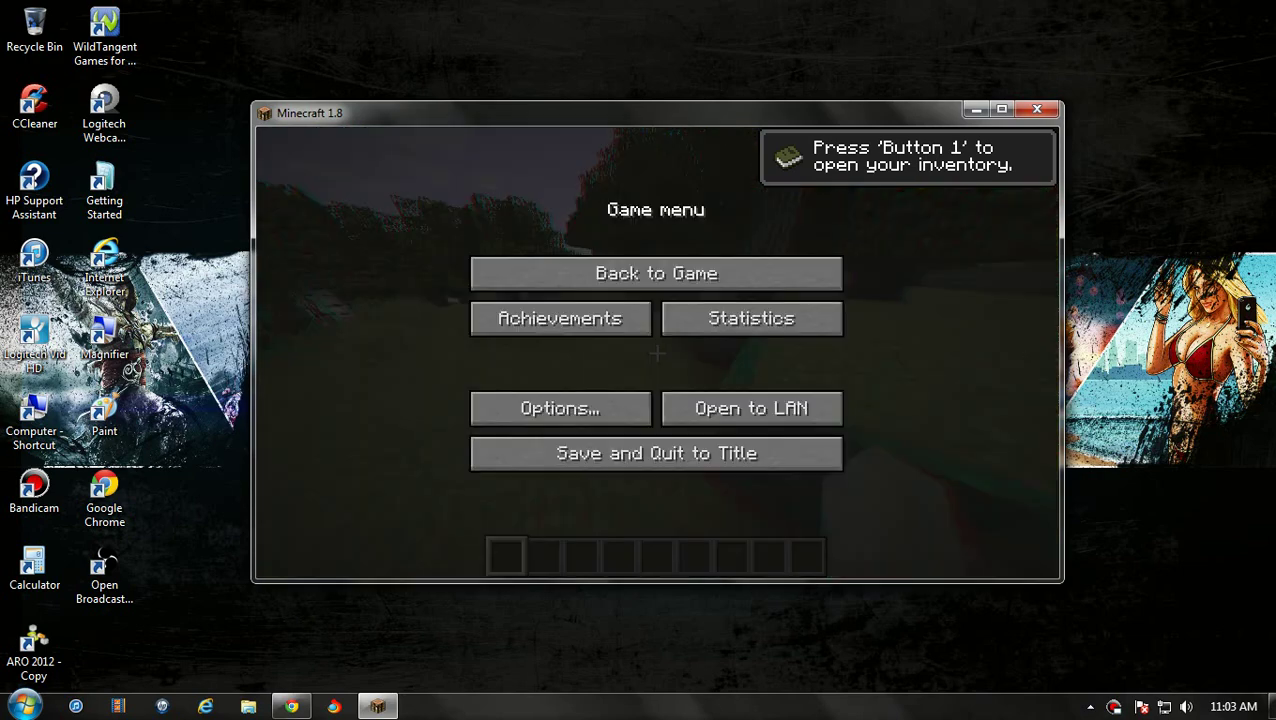
pyautogui.click(559, 410)
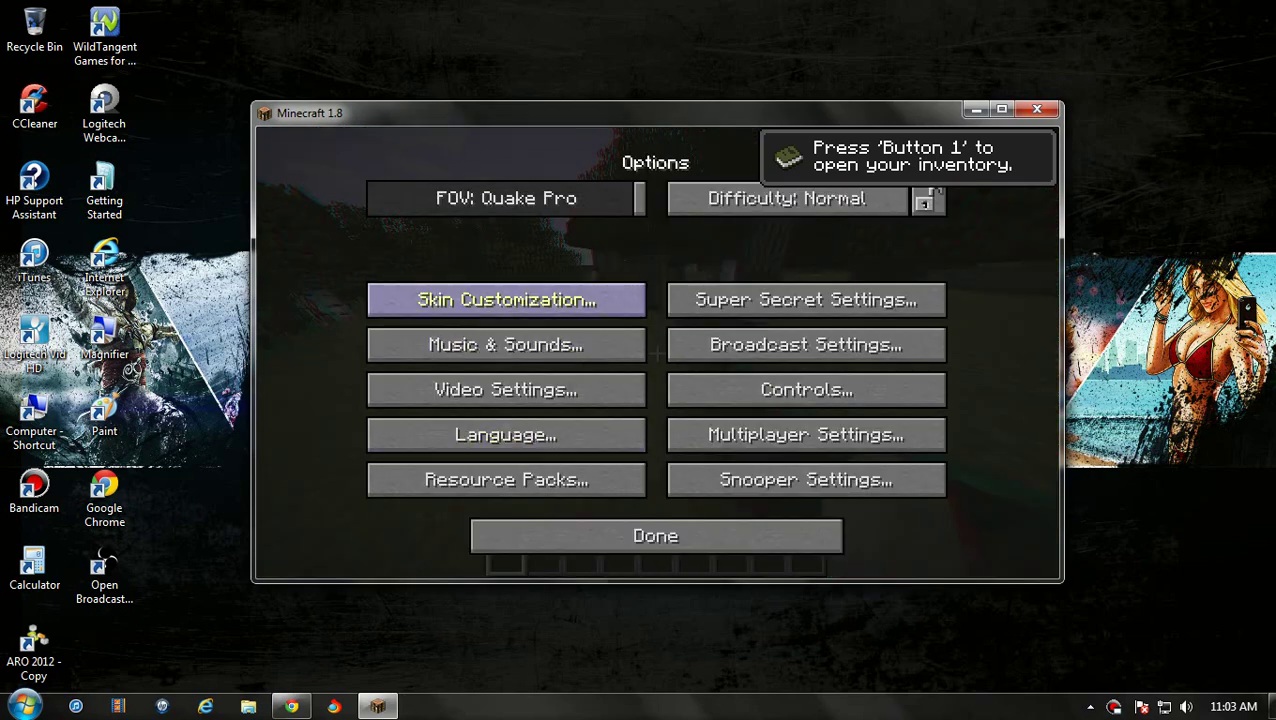
pyautogui.click(926, 201)
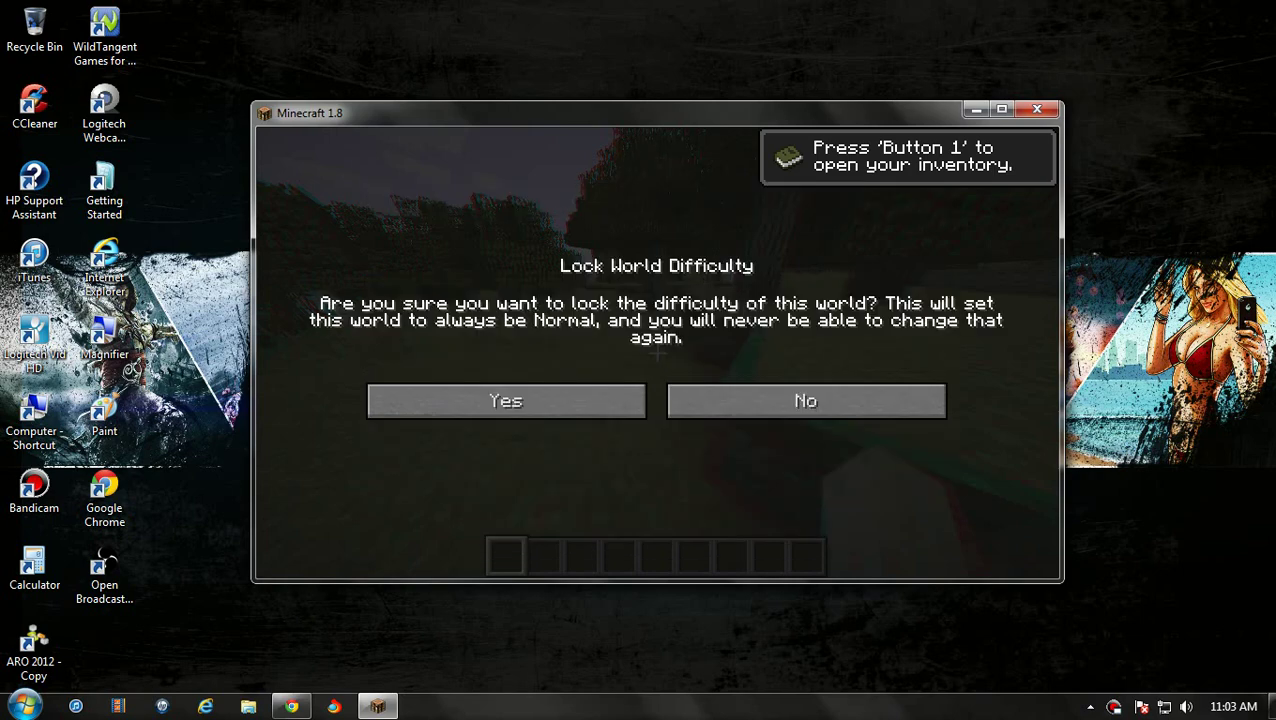
pyautogui.click(800, 398)
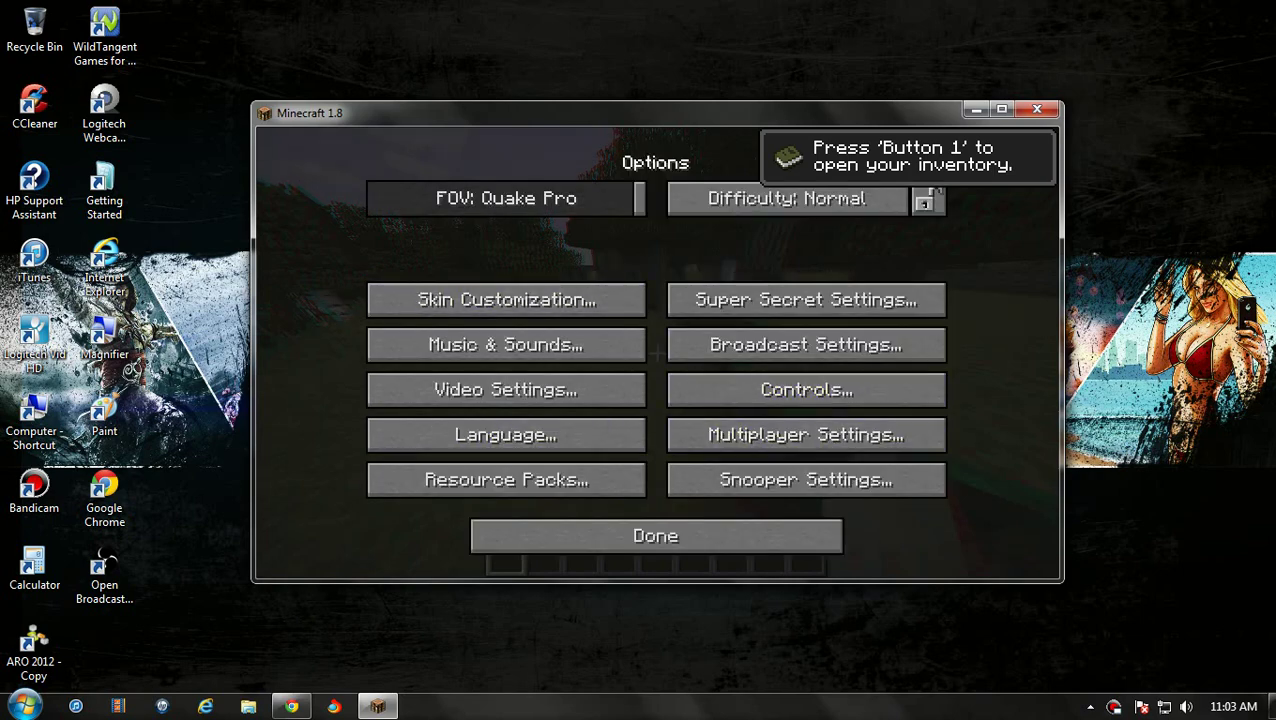
pyautogui.click(506, 389)
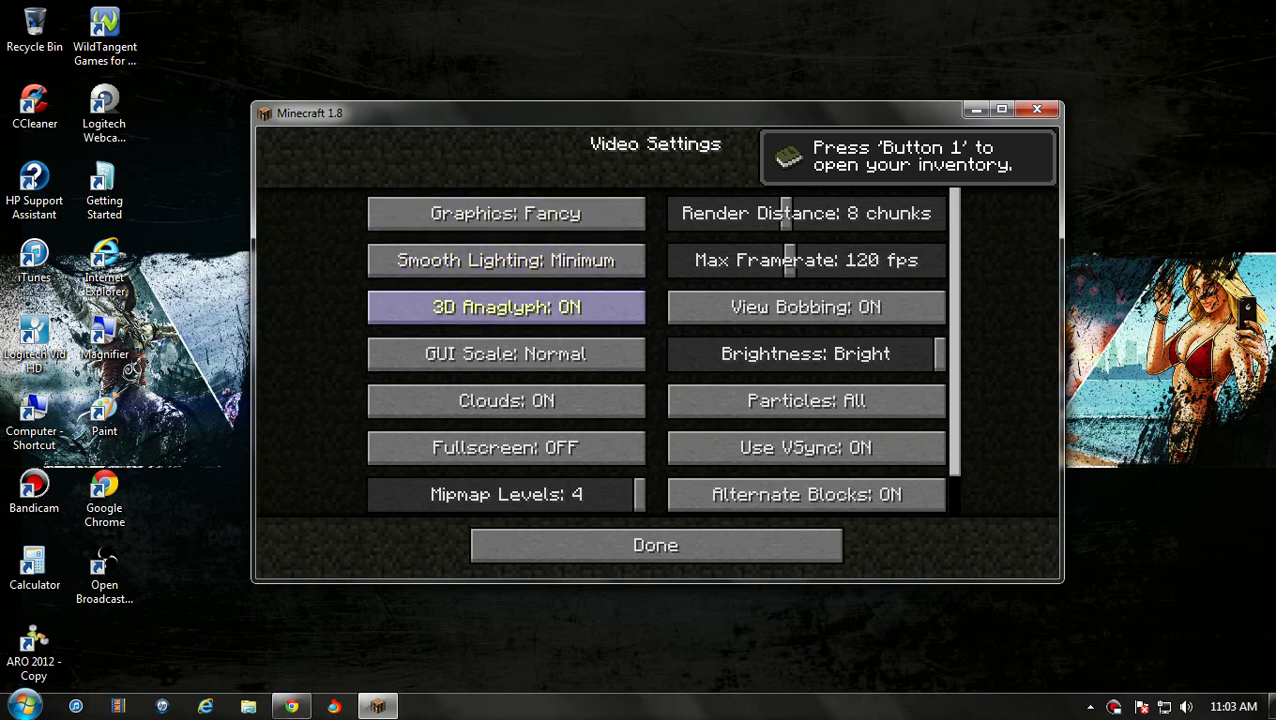
pyautogui.click(506, 307)
pyautogui.click(656, 545)
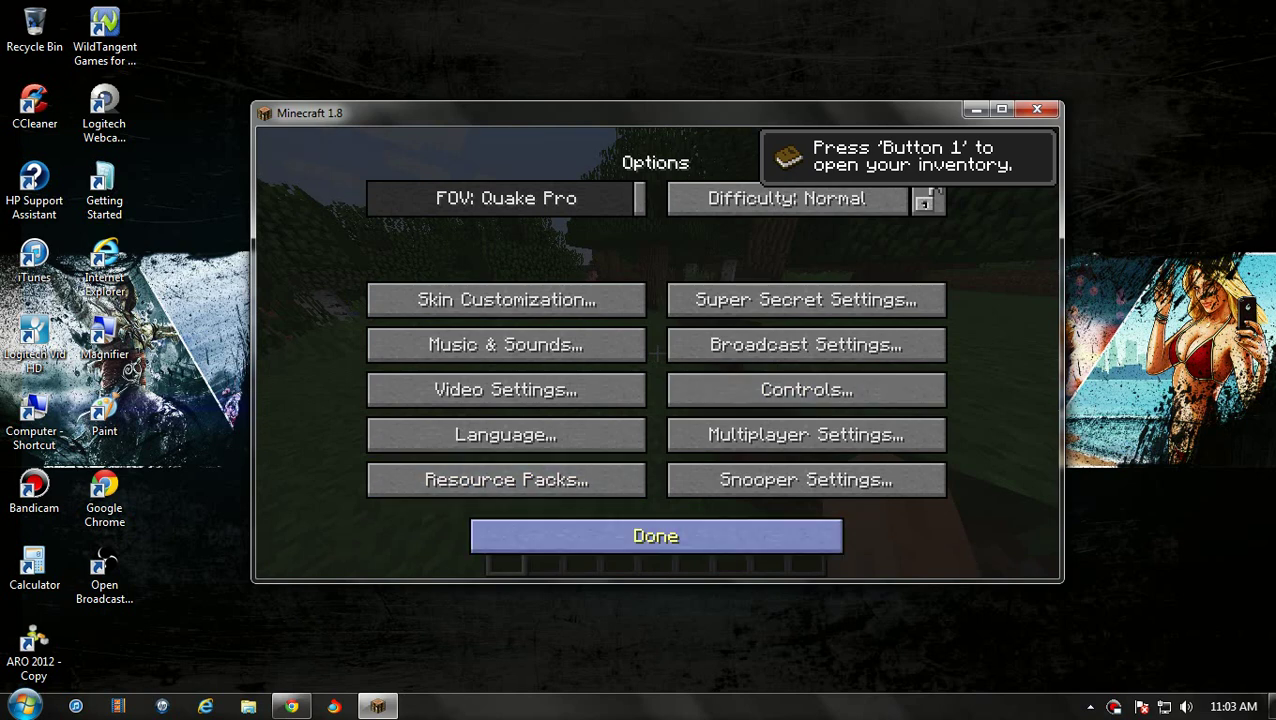
# Maximize the Minecraft window, restore it to its smaller size, and close the game
pyautogui.click(1001, 109)
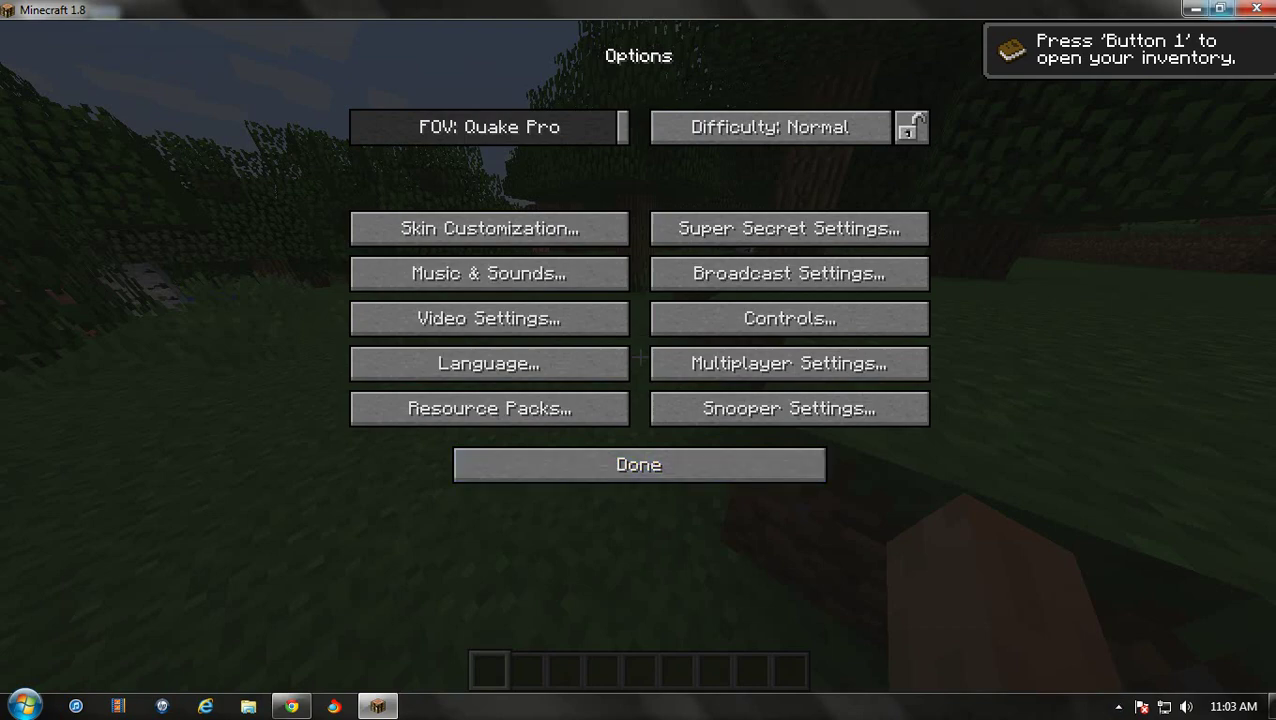
pyautogui.click(1219, 8)
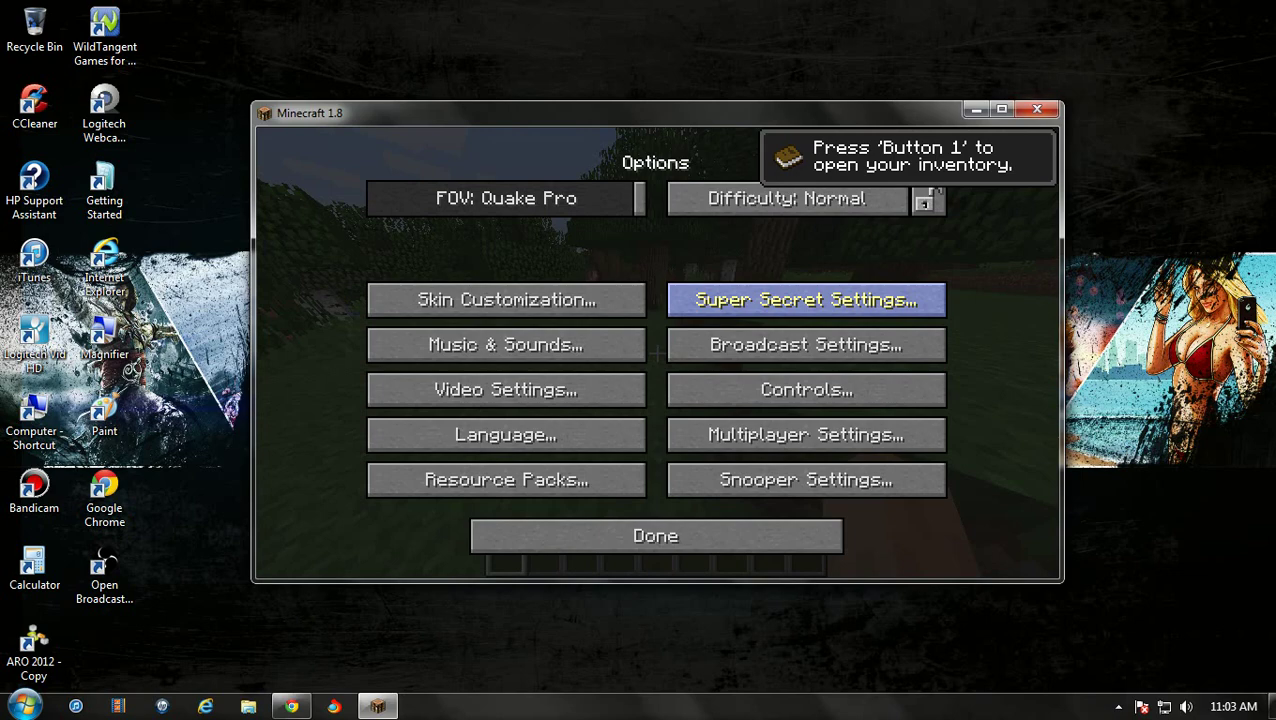
pyautogui.click(1037, 110)
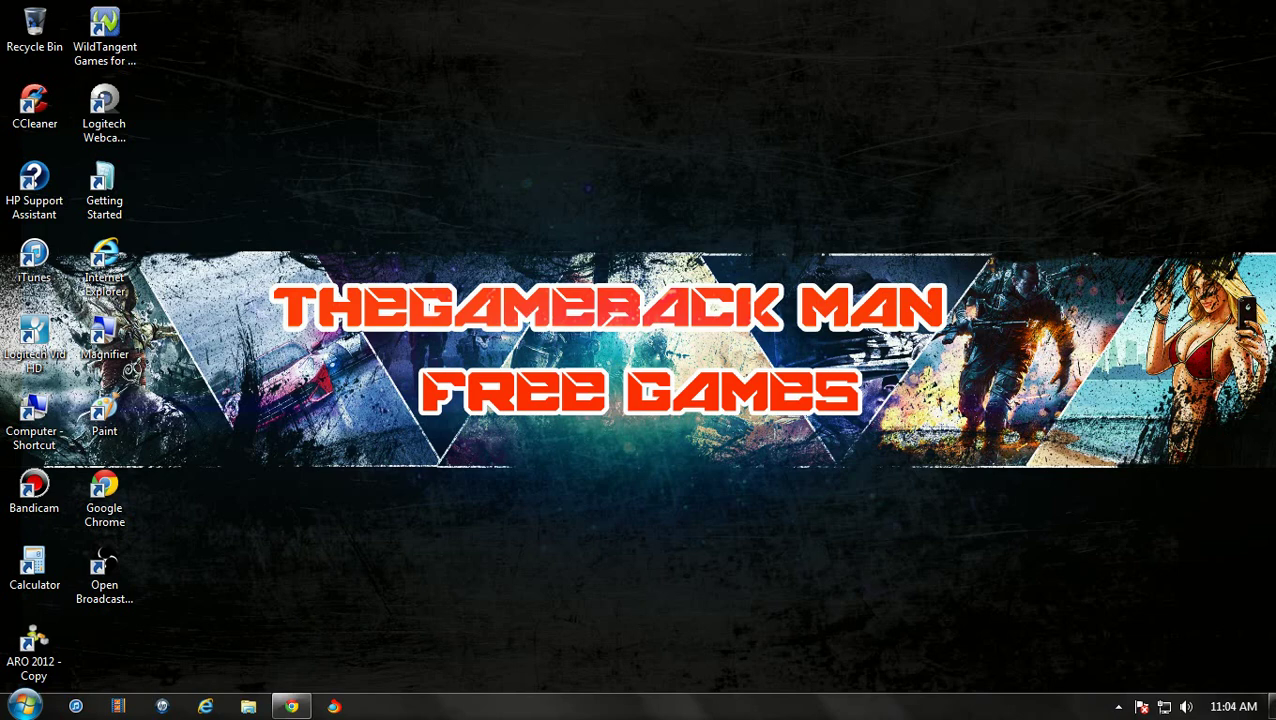
pyautogui.click(1118, 706)
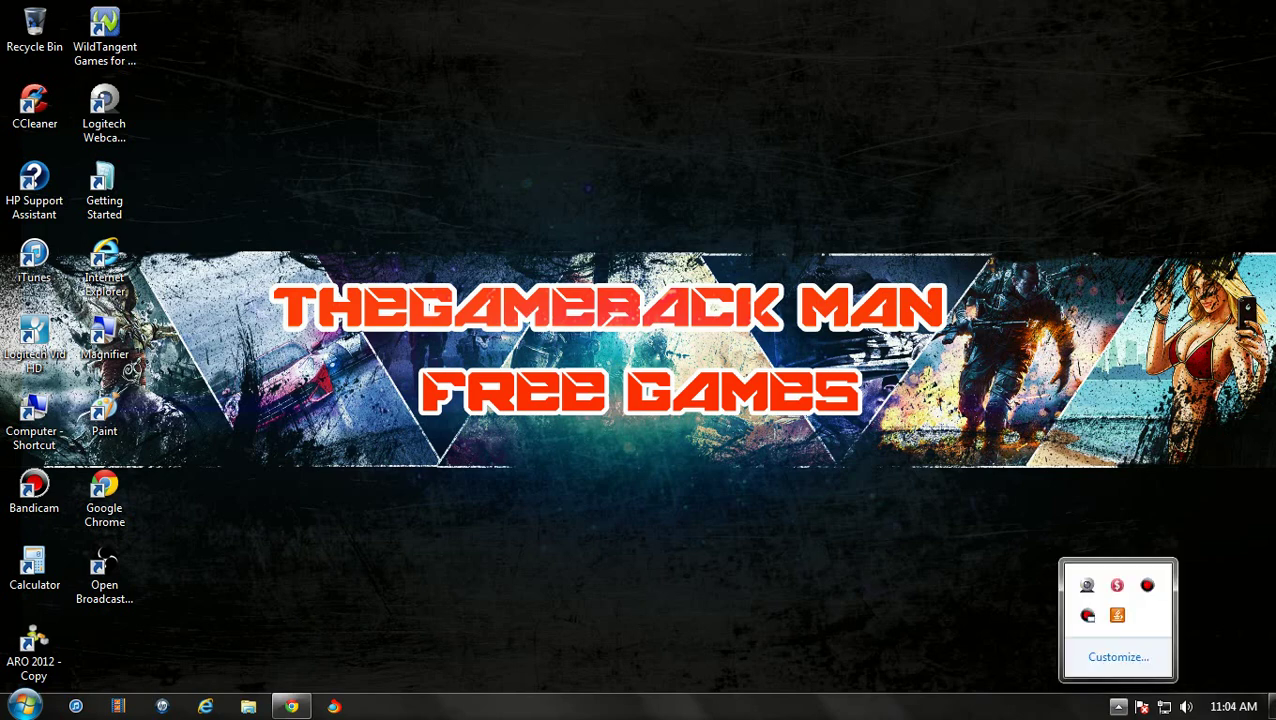
pyautogui.press('Escape')
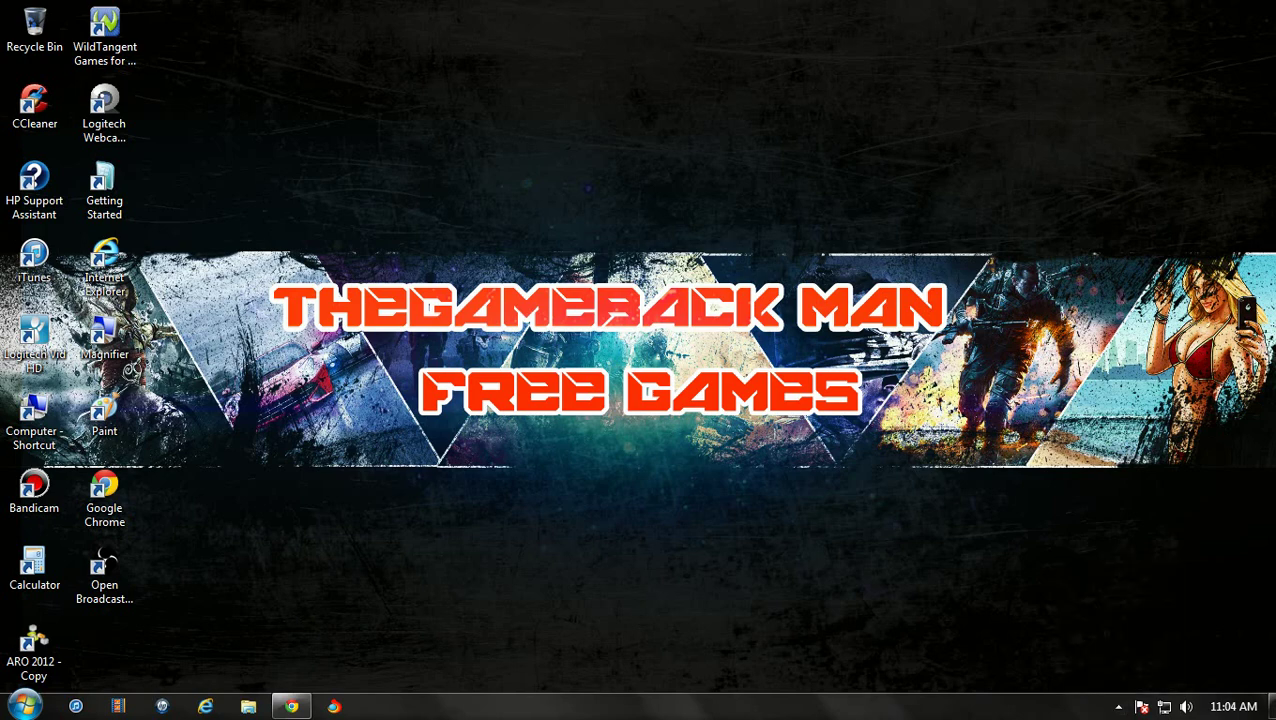
pyautogui.moveTo(546, 494); pyautogui.dragTo(510, 540)
pyautogui.moveTo(1232, 64); pyautogui.dragTo(262, 504)
pyautogui.moveTo(888, 159); pyautogui.dragTo(299, 408)
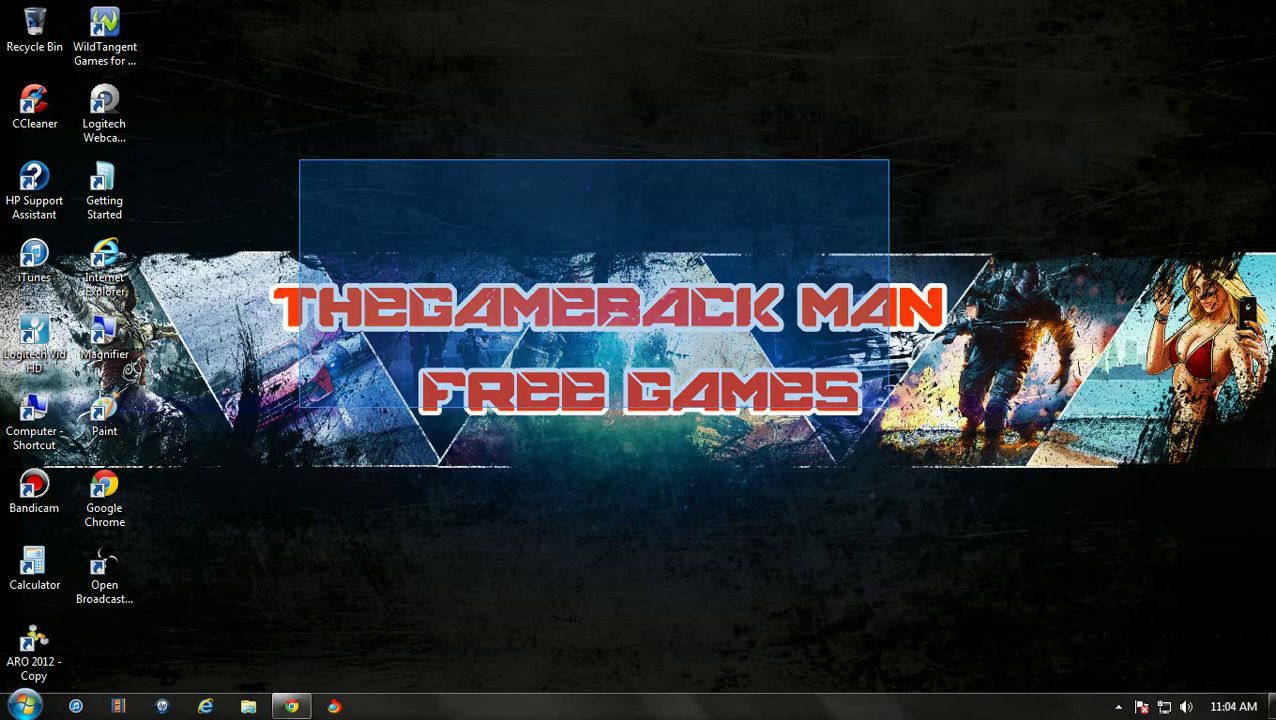
pyautogui.moveTo(888, 408); pyautogui.dragTo(1094, 448)
pyautogui.moveTo(628, 222); pyautogui.dragTo(926, 538)
pyautogui.moveTo(634, 215); pyautogui.dragTo(940, 516)
pyautogui.moveTo(253, 212); pyautogui.dragTo(1095, 490)
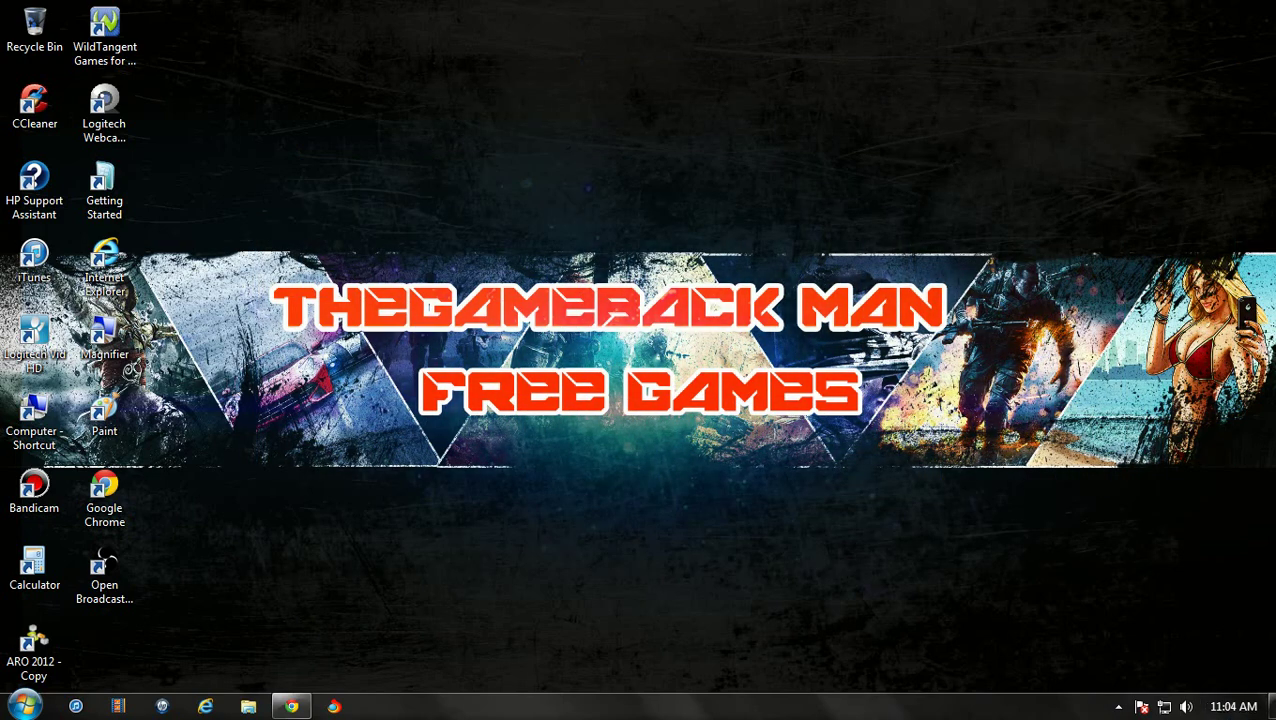
# Switch to Bandicam and bring its hidden recording control bar back onto the desktop
pyautogui.click(1118, 706)
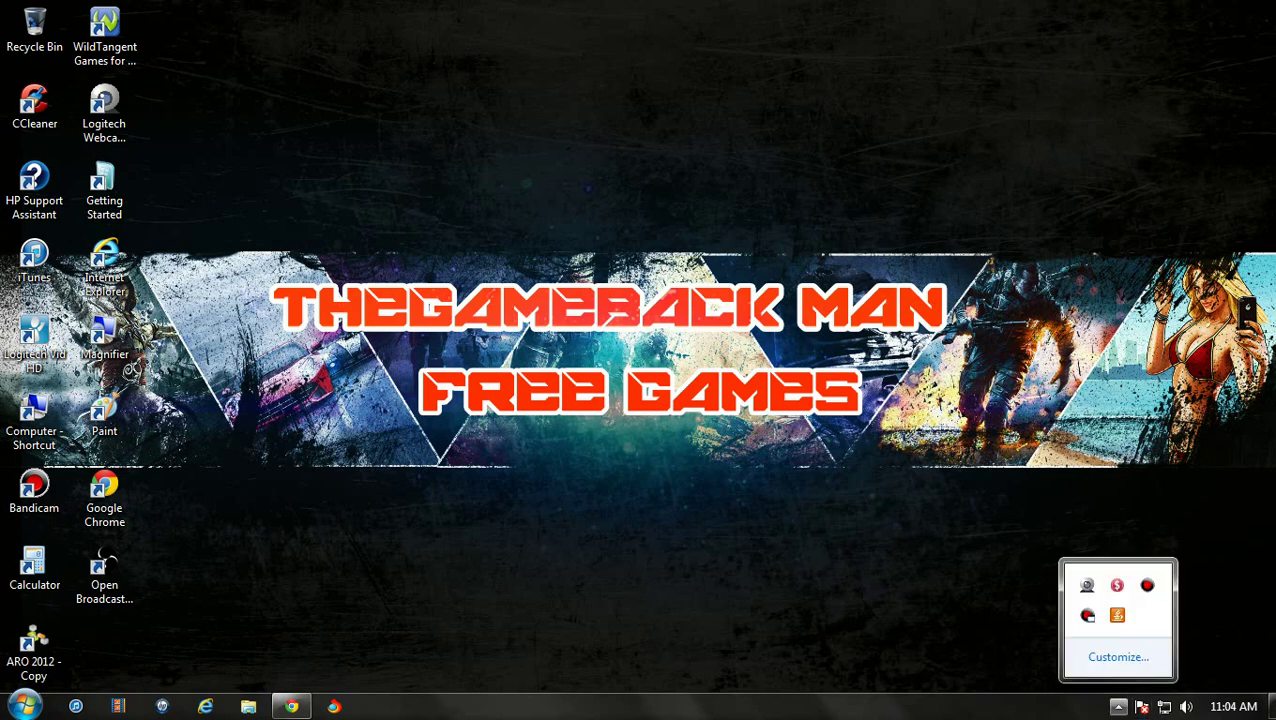
pyautogui.press('Escape')
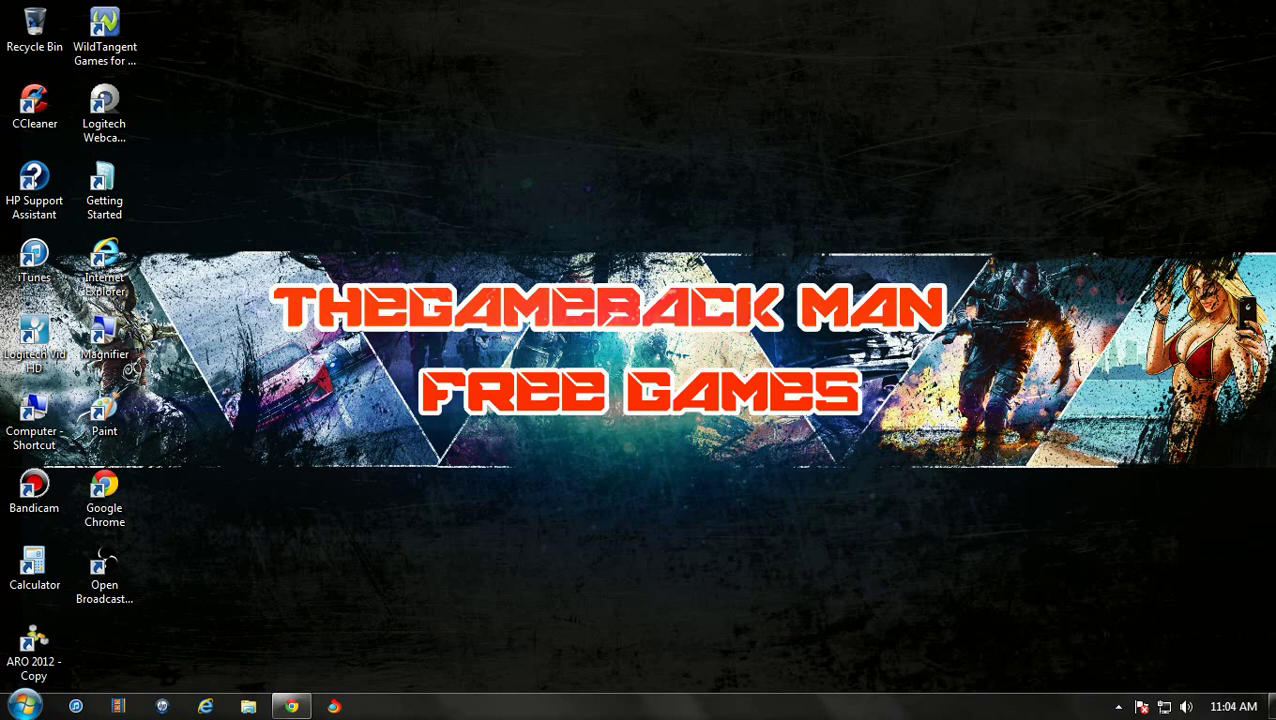
pyautogui.click(1118, 706)
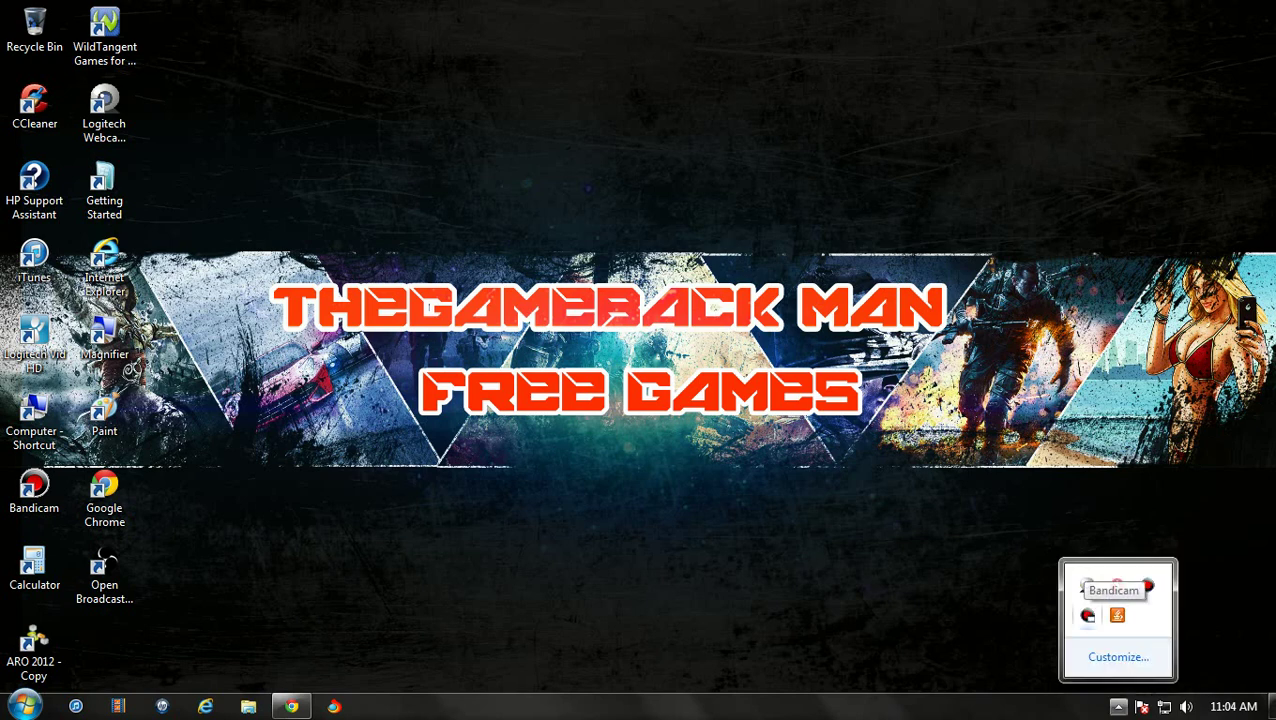
pyautogui.click(1087, 615)
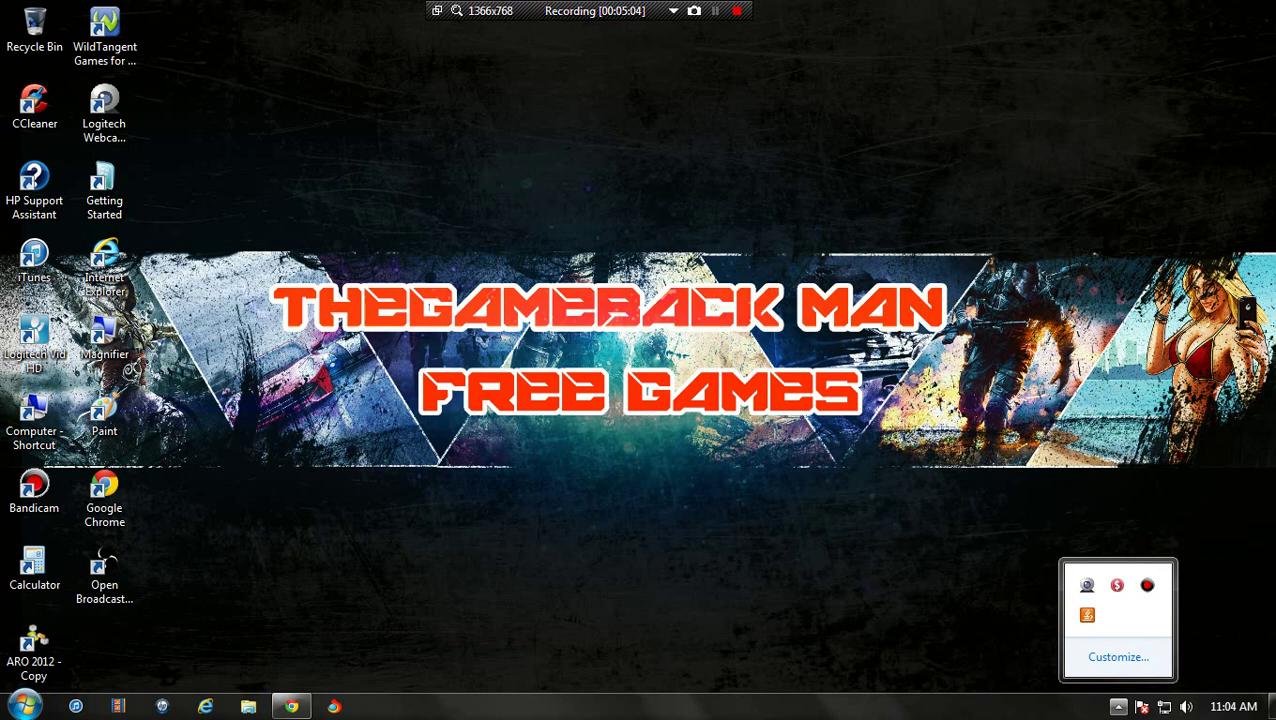